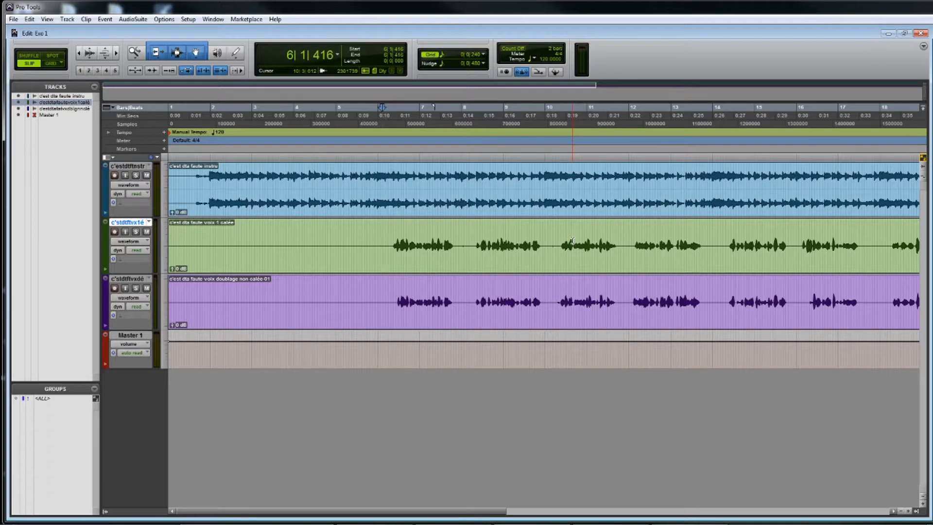
Play the full mix from 5|4|752 to compare the timing of the lead and doubling voices.
click(560, 243)
click(376, 235)
key(space)
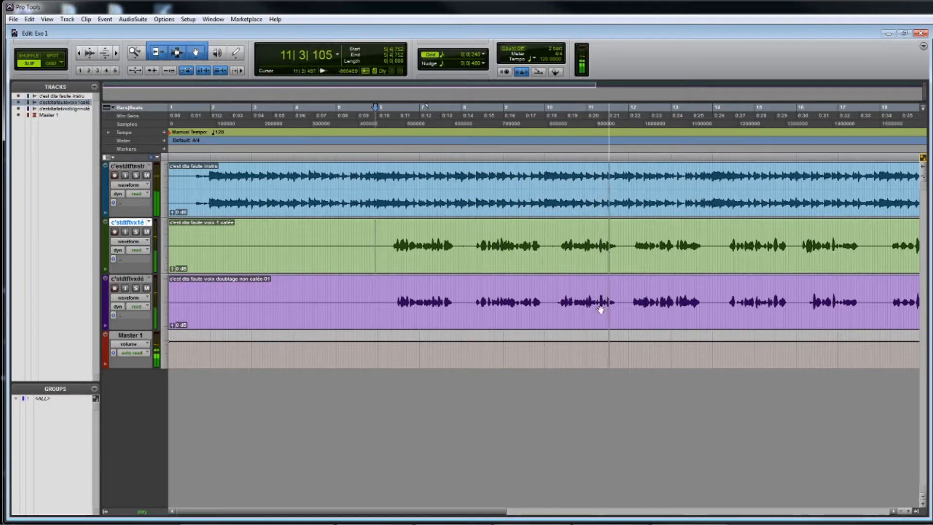
Play the third vocal phrase in the full mix from 10|2|324.
click(559, 285)
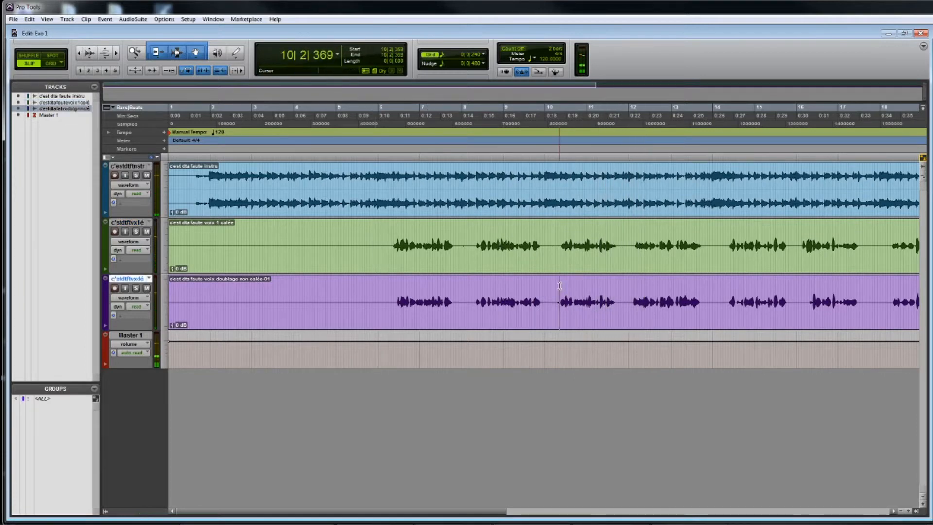
key(ctrl+bracketright)
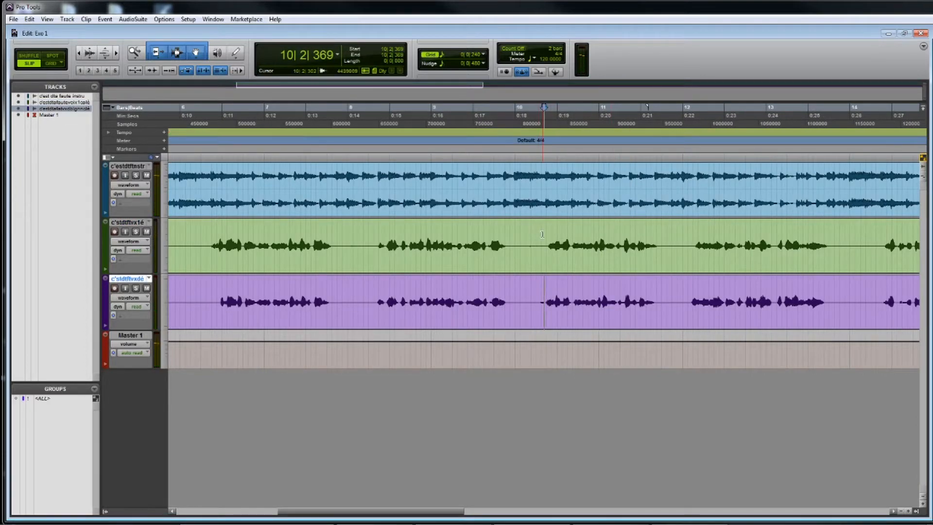
click(540, 241)
click(542, 240)
key(space)
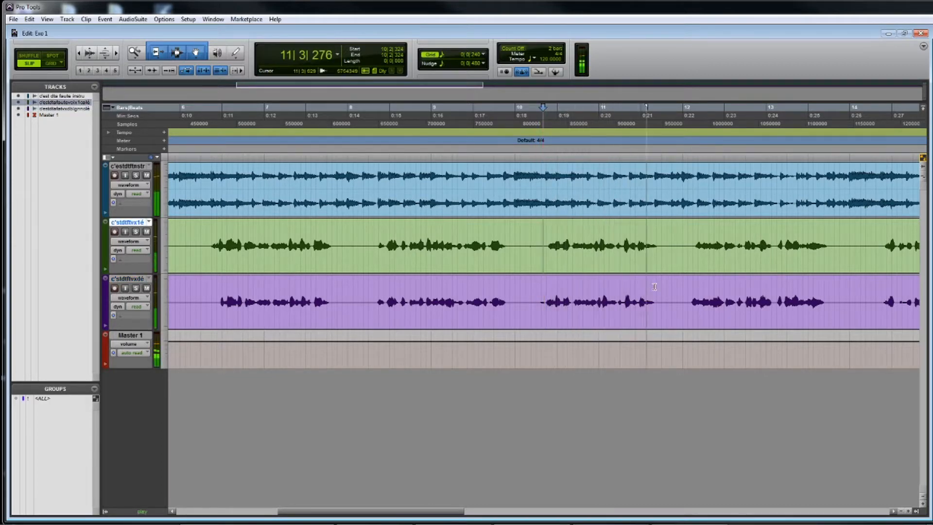
key(space)
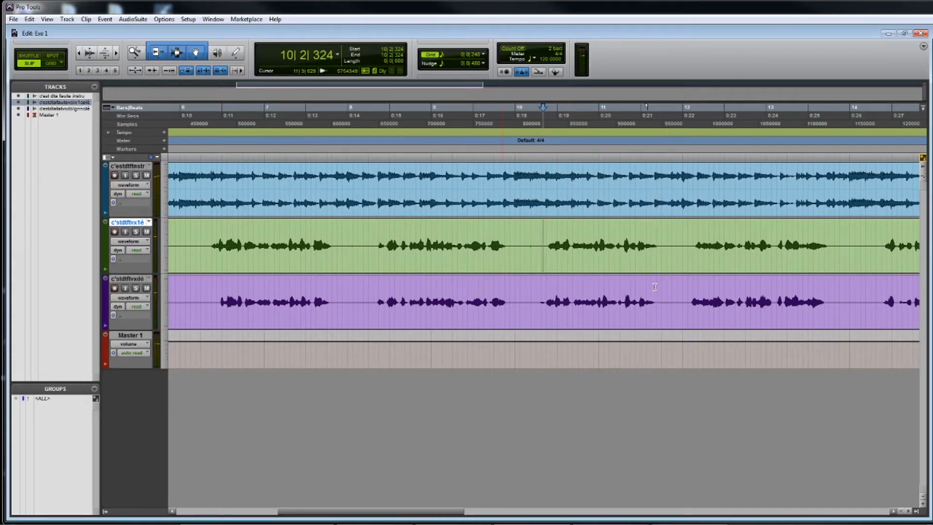
Solo the lead and doubling voice tracks and play their third phrase from 10|2|280.
click(138, 231)
click(137, 288)
drag(552, 240, 667, 235)
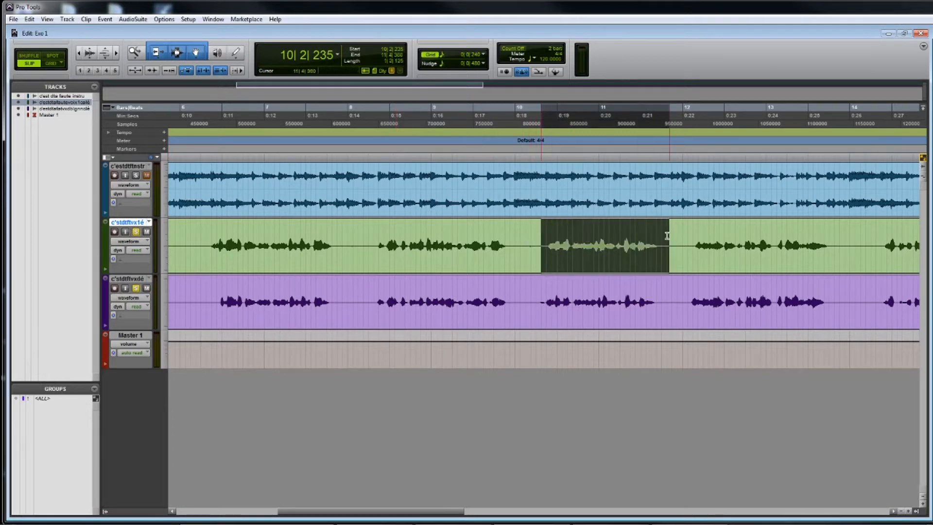
click(542, 238)
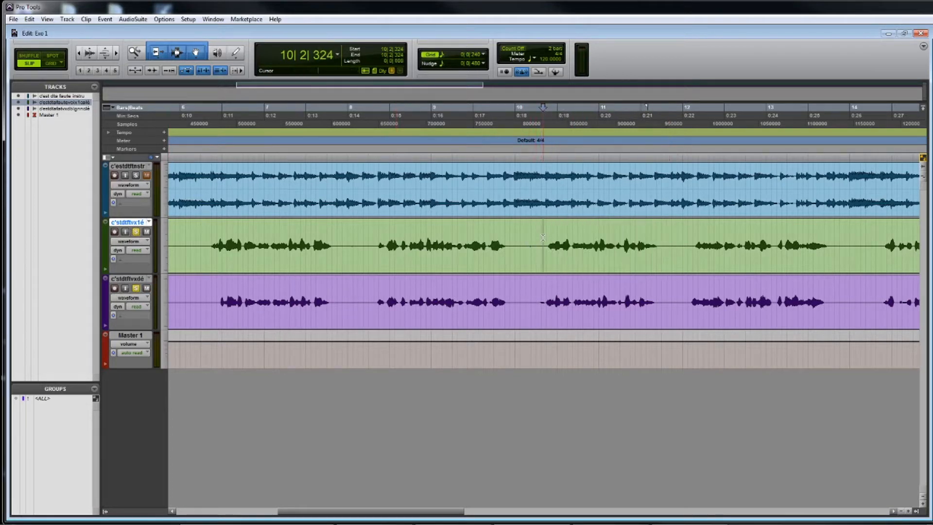
click(540, 295)
key(space)
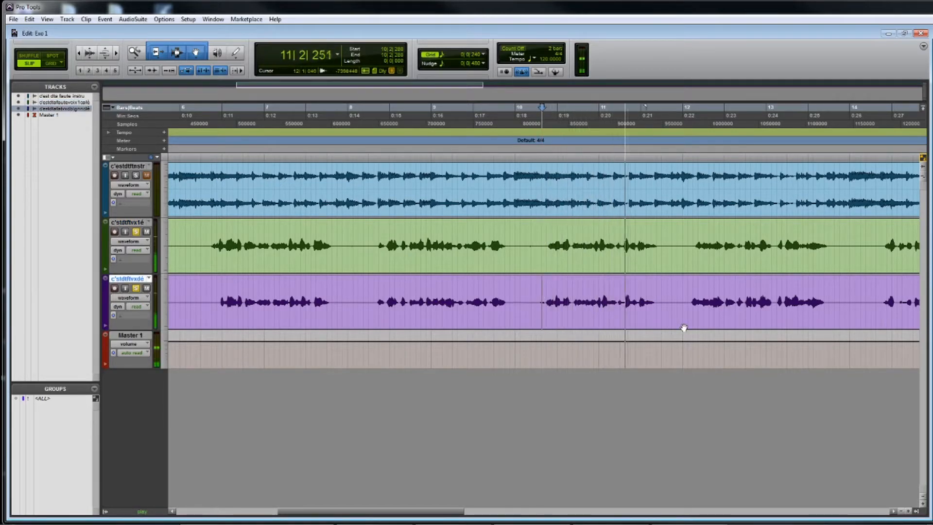
key(space)
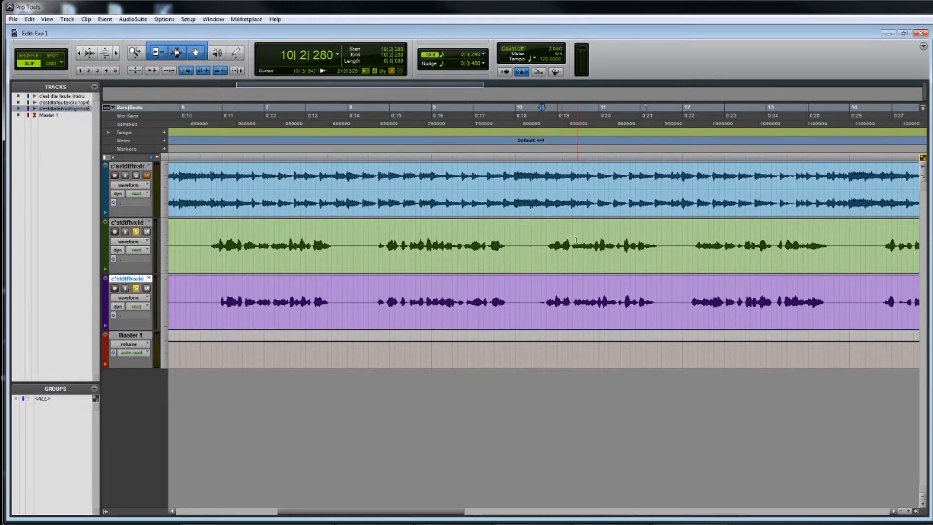
Enable Monophonic Elastic Audio on the doubling voice track and switch its track view to warp.
click(601, 242)
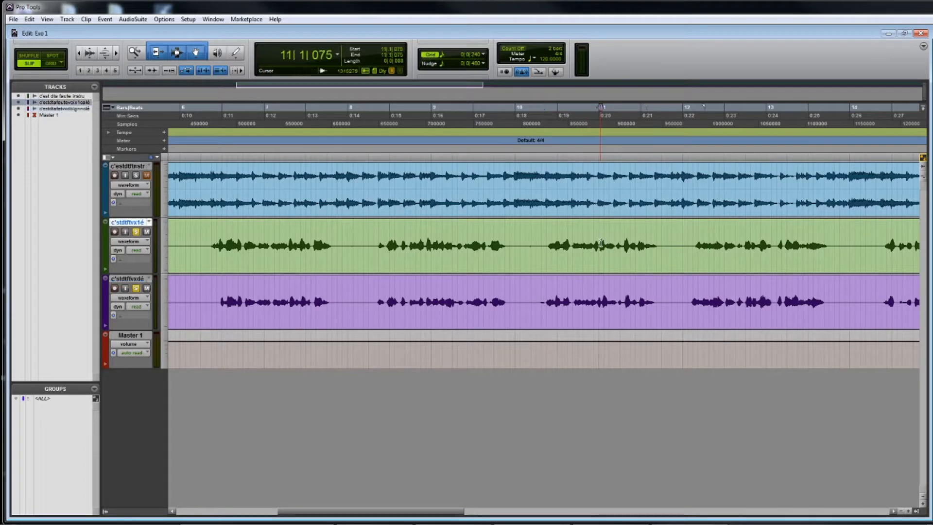
key(t)
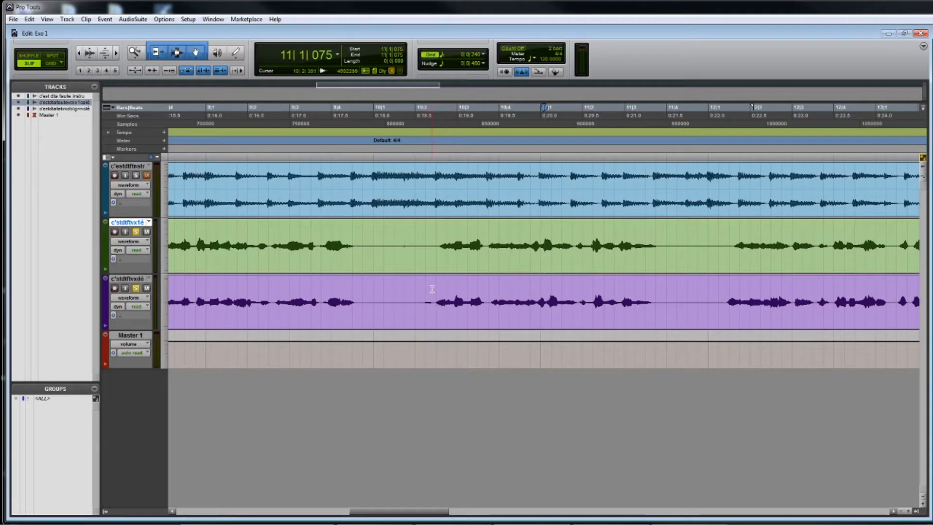
click(134, 313)
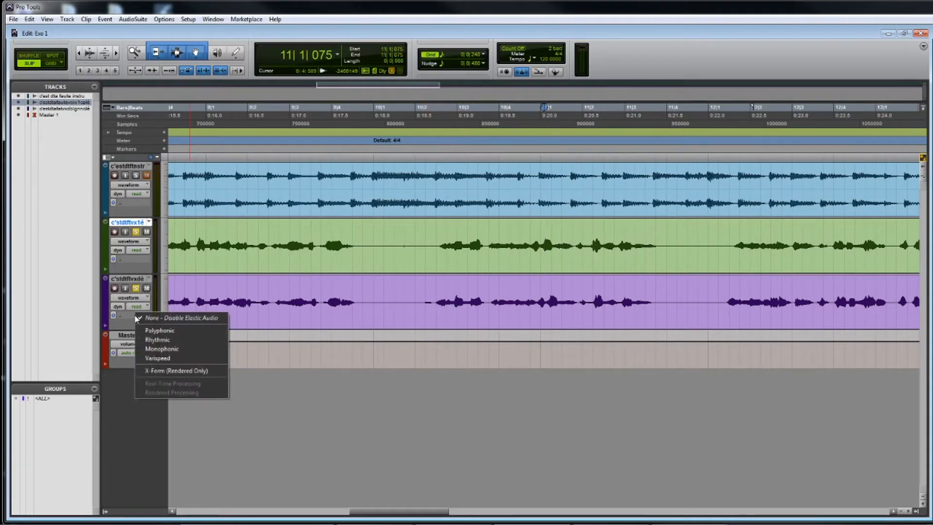
click(172, 349)
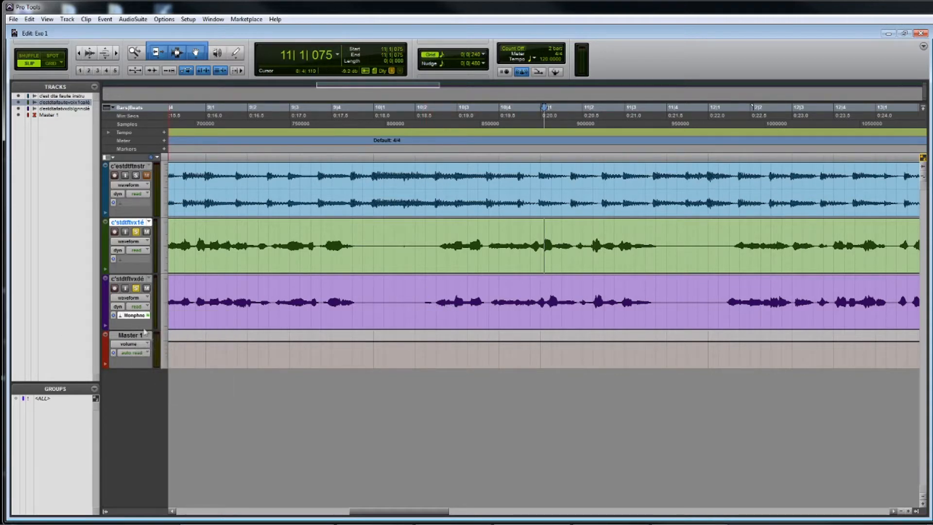
click(136, 297)
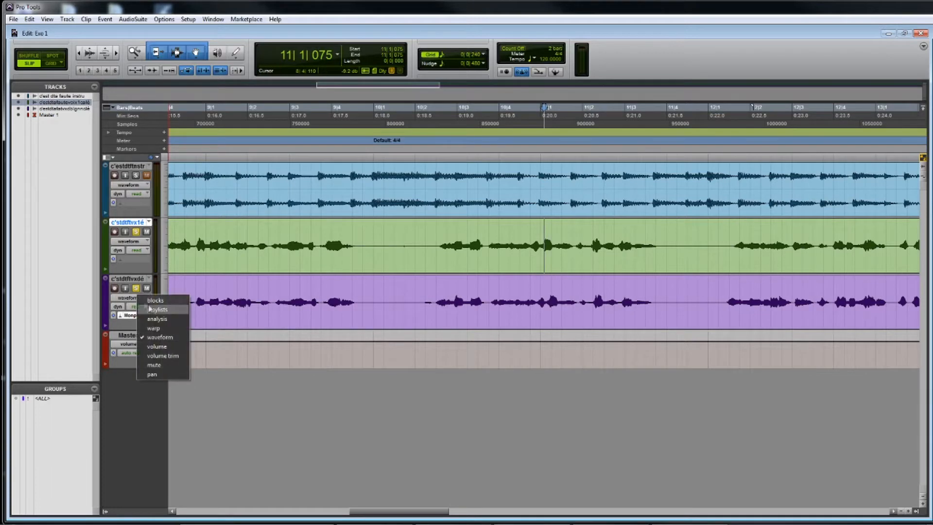
click(163, 328)
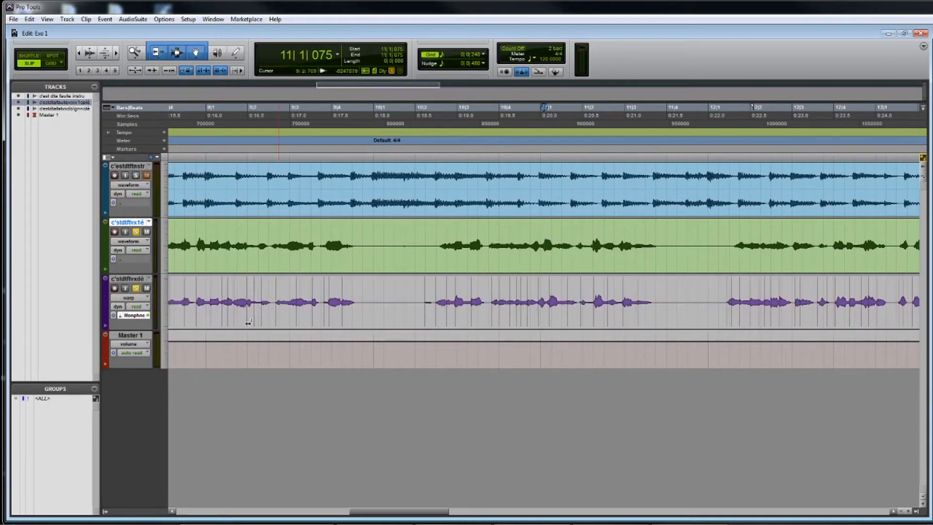
Play the third phrase of the soloed voices from 10|2|408 to locate the doubling's timing offsets.
click(505, 284)
key(t)
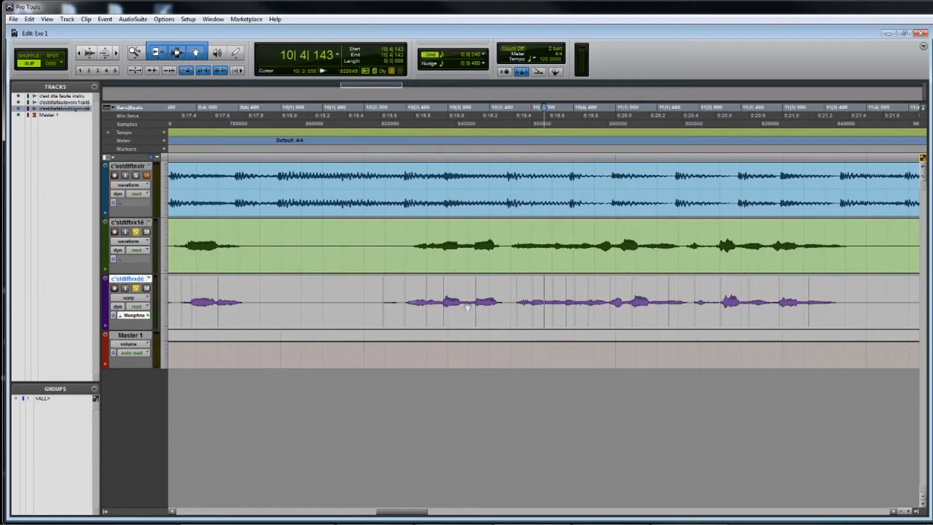
click(399, 290)
key(space)
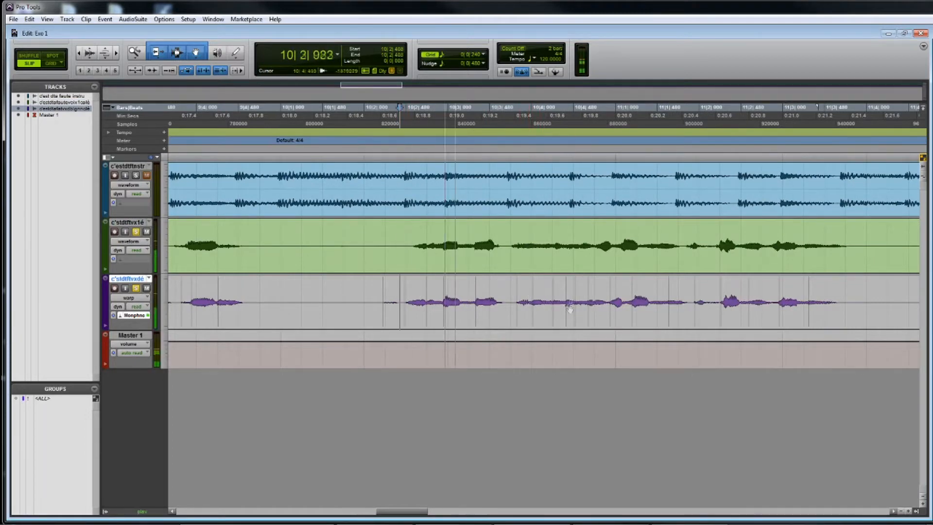
key(space)
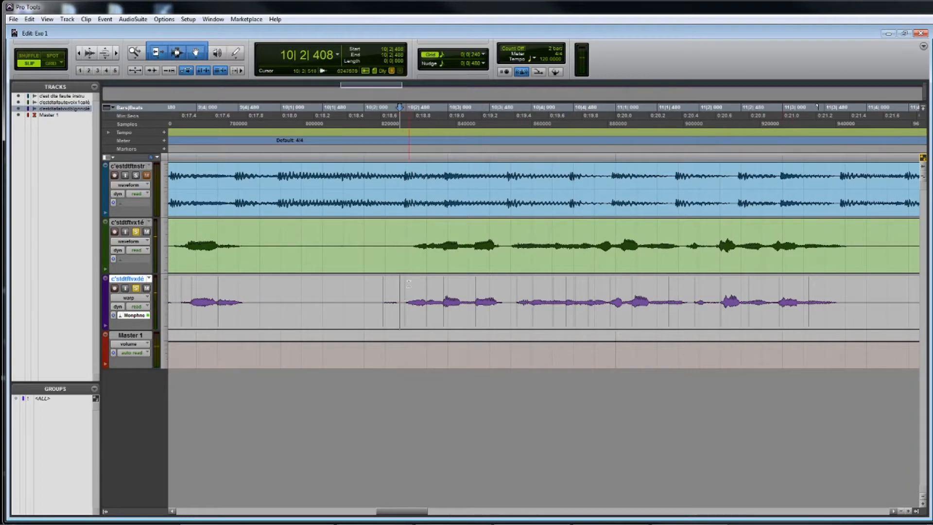
Anchor the doubling voice's third phrase with warp markers near 10|3|300 and 11|2|560, undoing the marker placed just before 11|3.
double_click(475, 312)
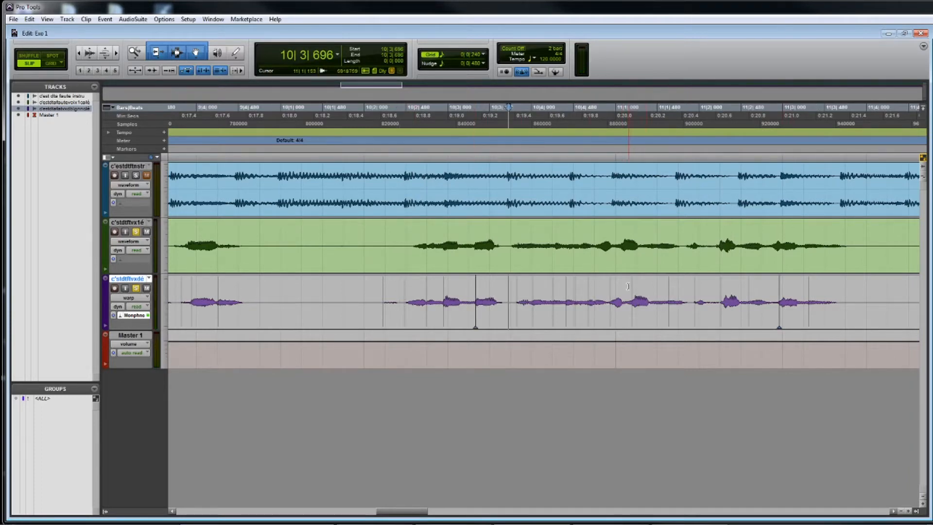
click(626, 294)
key(t)
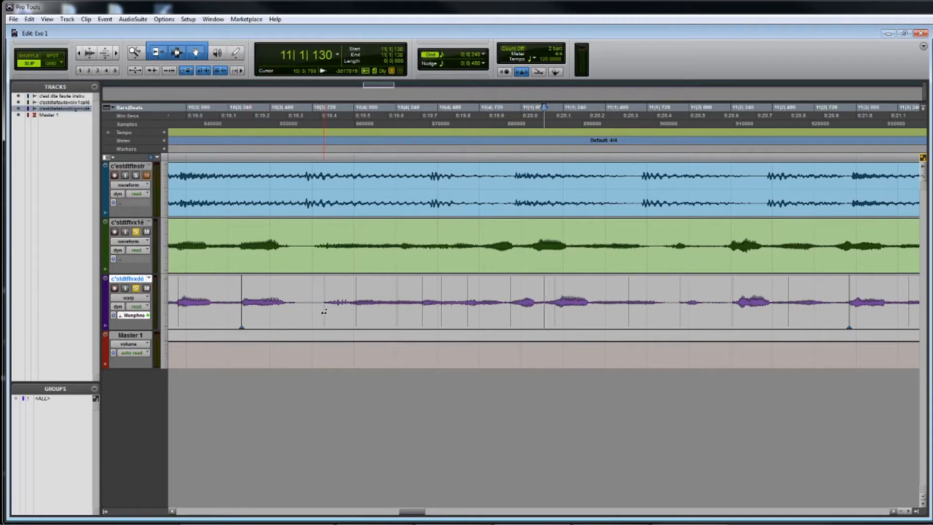
click(323, 286)
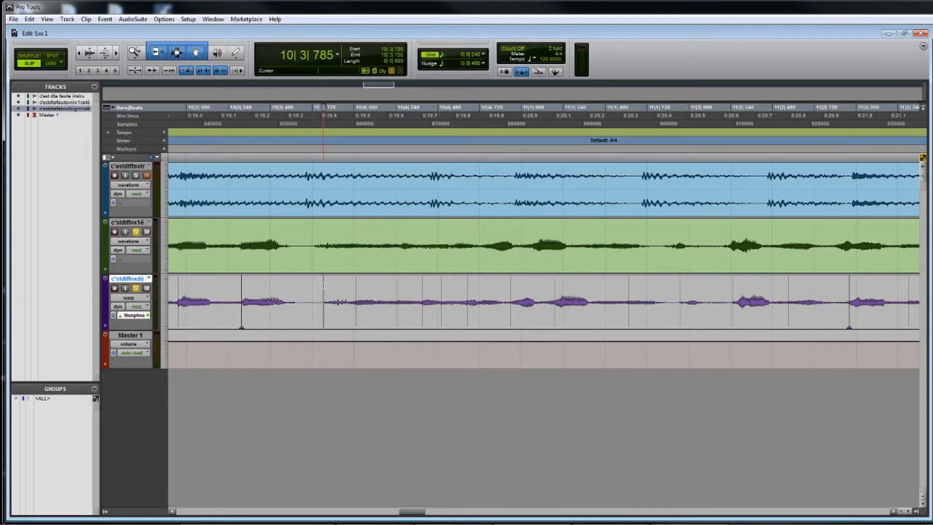
click(318, 286)
drag(313, 286, 349, 282)
click(353, 282)
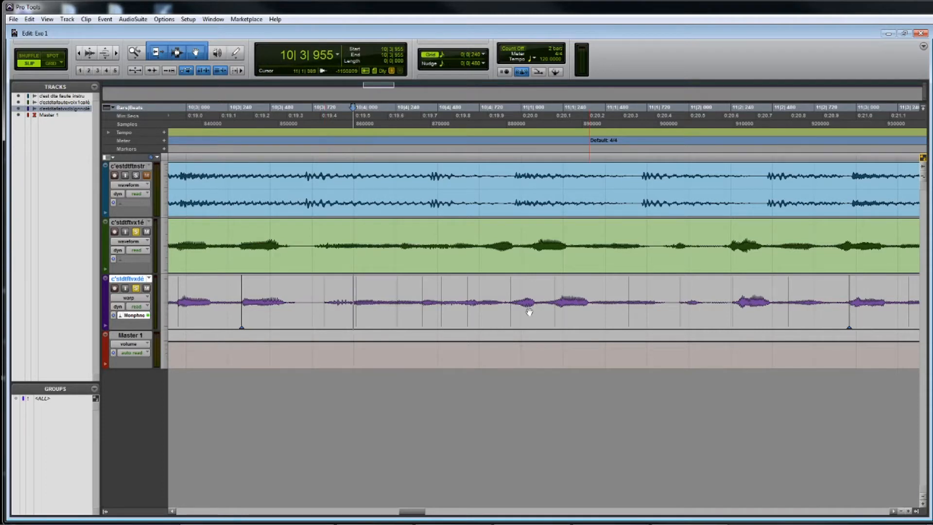
alt+scroll(560, 314, down, 1)
click(688, 286)
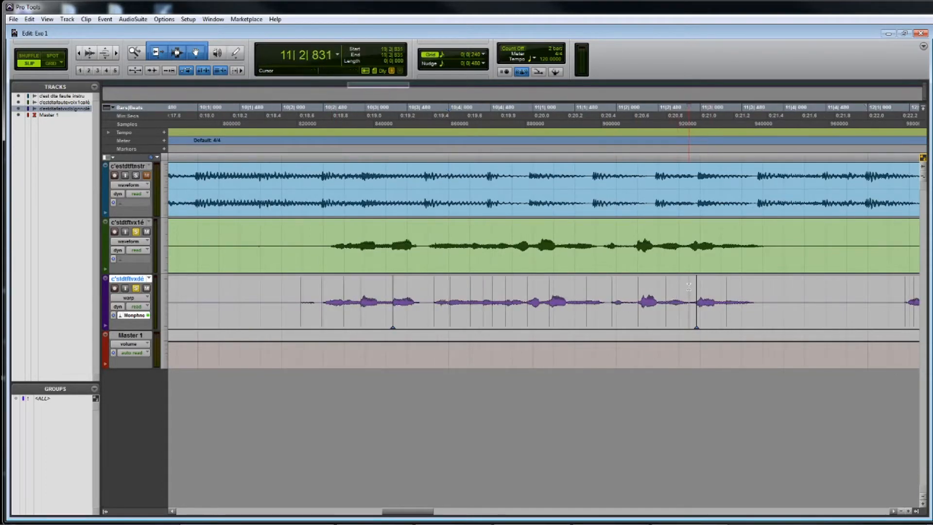
key(ctrl+z)
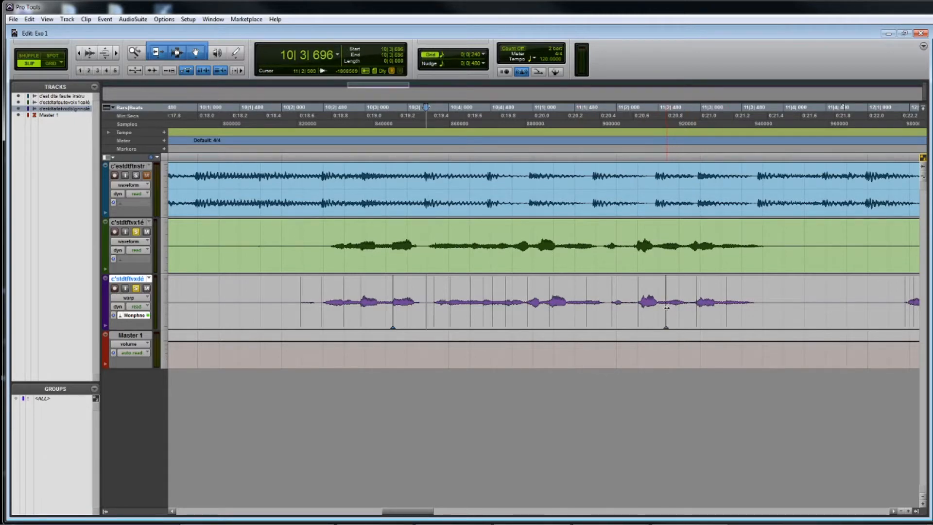
Try moving the doubling voice's warp marker near 11|2|560 slightly later, and undo the shift.
drag(667, 308, 668, 308)
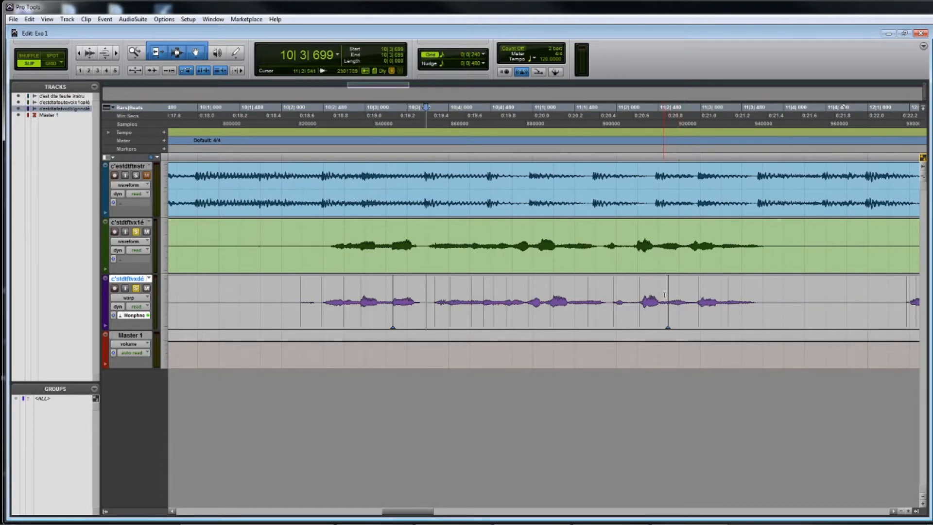
key(r)
key(r)
click(743, 304)
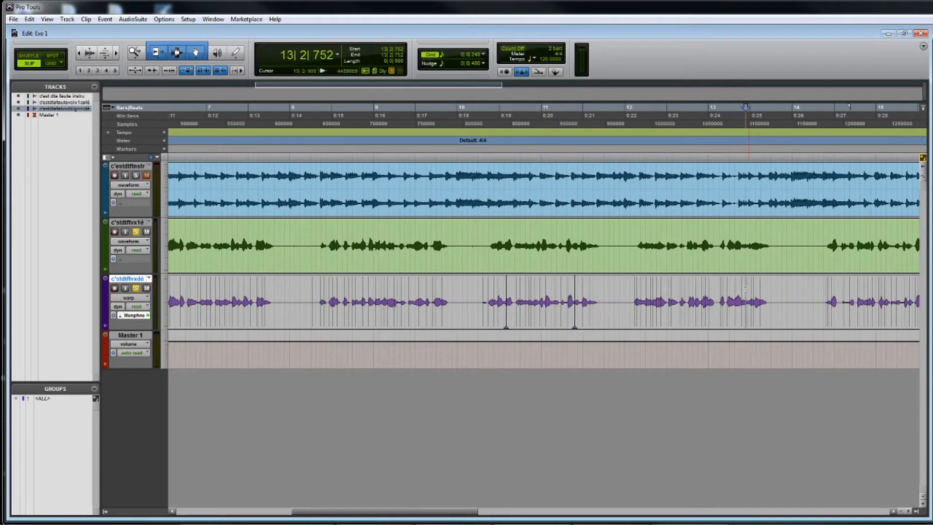
key(t)
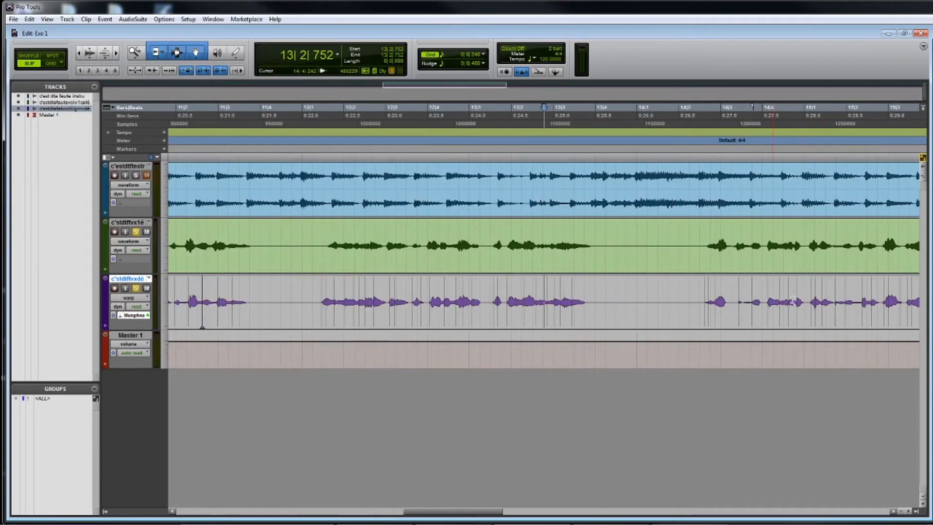
key(r)
key(r)
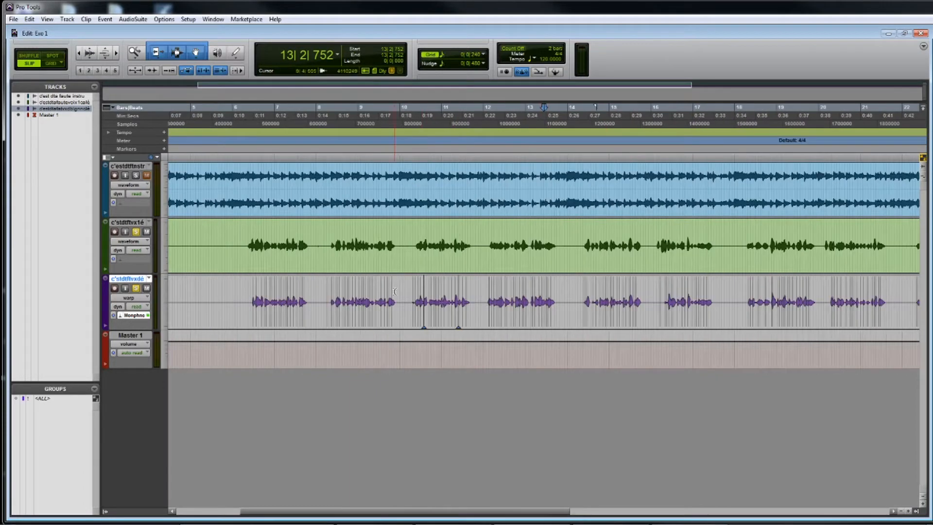
click(433, 288)
key(t)
key(t)
key(t)
key(ctrl+z)
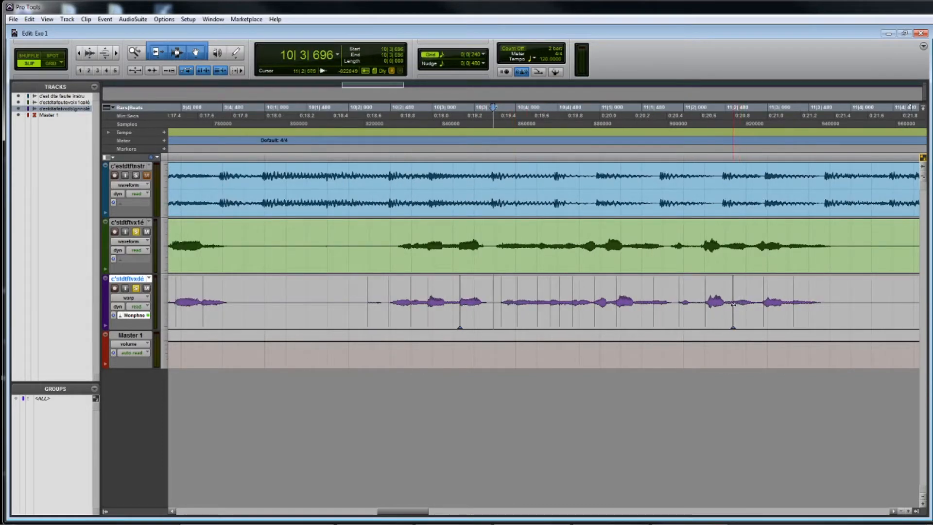
key(ctrl+z)
Warp the doubling voice's syllables near 11|2|212 and the start of bar 11 slightly earlier to match the lead voice.
click(732, 316)
drag(705, 312, 701, 312)
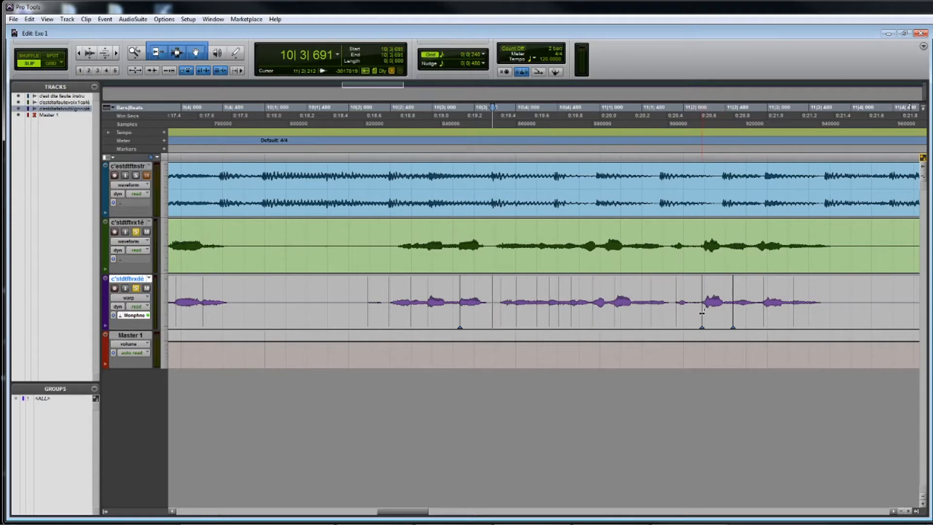
drag(614, 309, 602, 311)
Warp the doubling voice's transients slightly earlier to about 10|3|738 and 10|4|208, in line with the lead voice.
click(567, 289)
key(ctrl+])
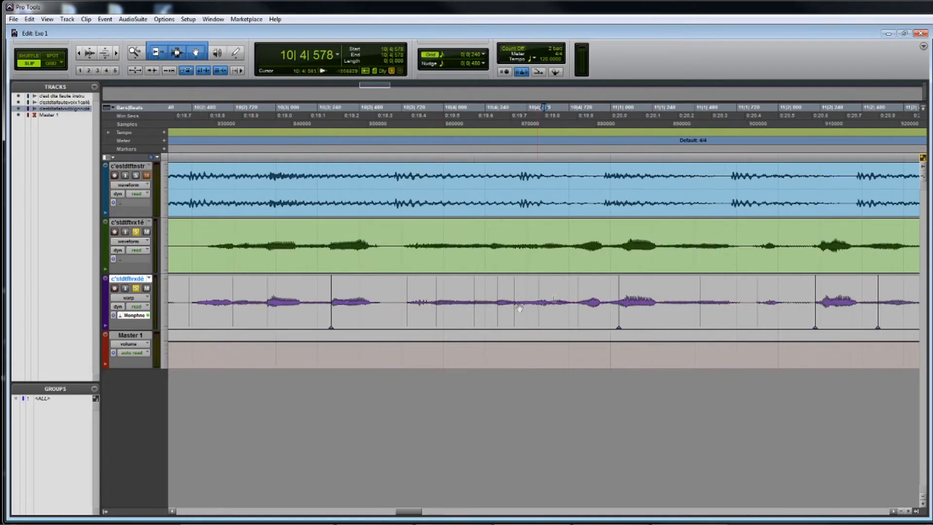
drag(408, 305, 404, 305)
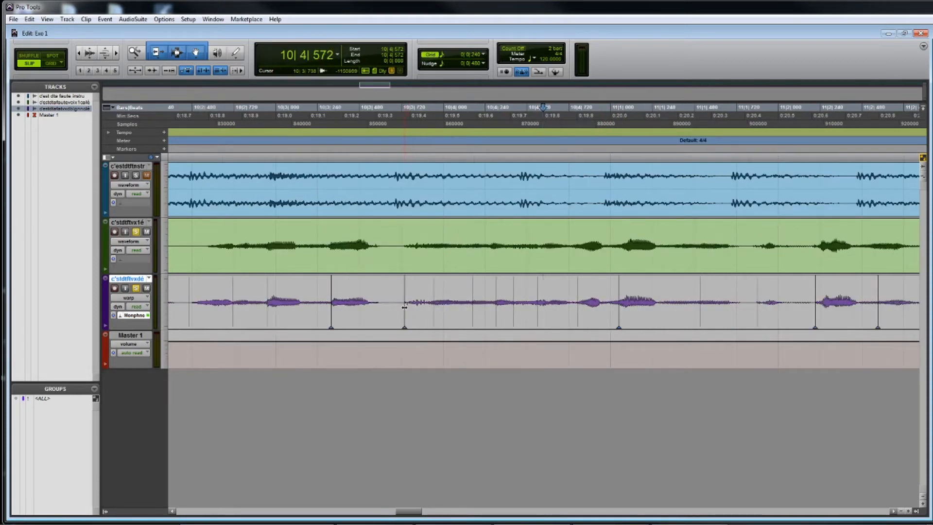
drag(494, 313, 490, 311)
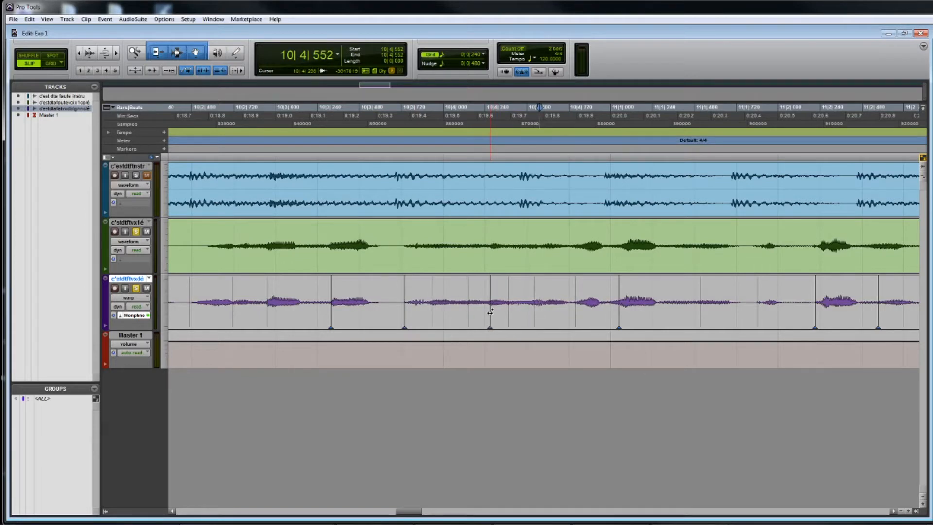
Play the warped phrase with the soloed lead voice from 10|3|158, and return the playback start to 10|2|397.
click(303, 261)
key(space)
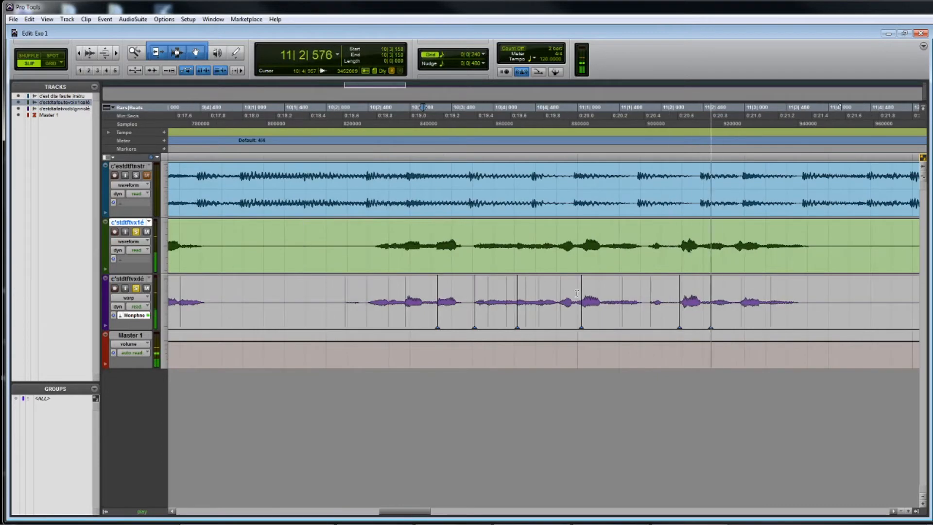
key(space)
click(362, 241)
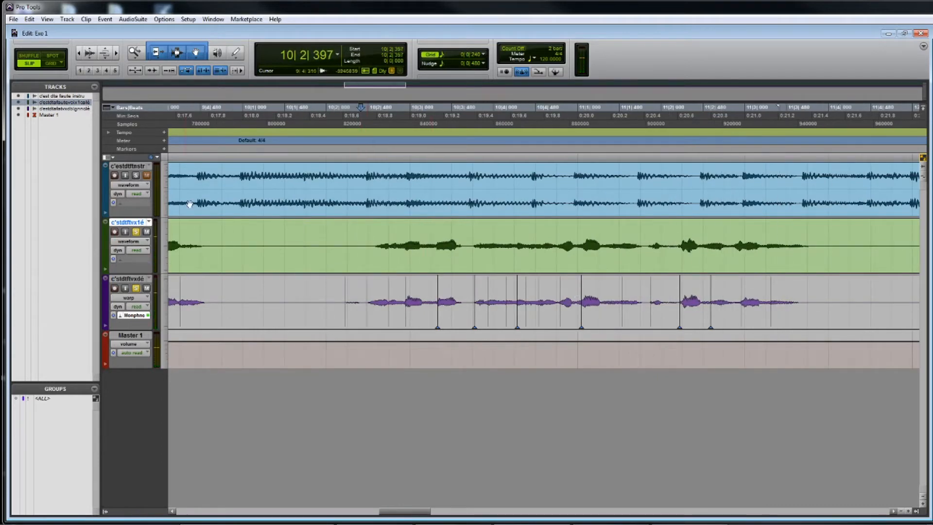
Turn off the solo on both voices and play the warped phrase with the instrumental from 10|2|397.
click(138, 231)
key(space)
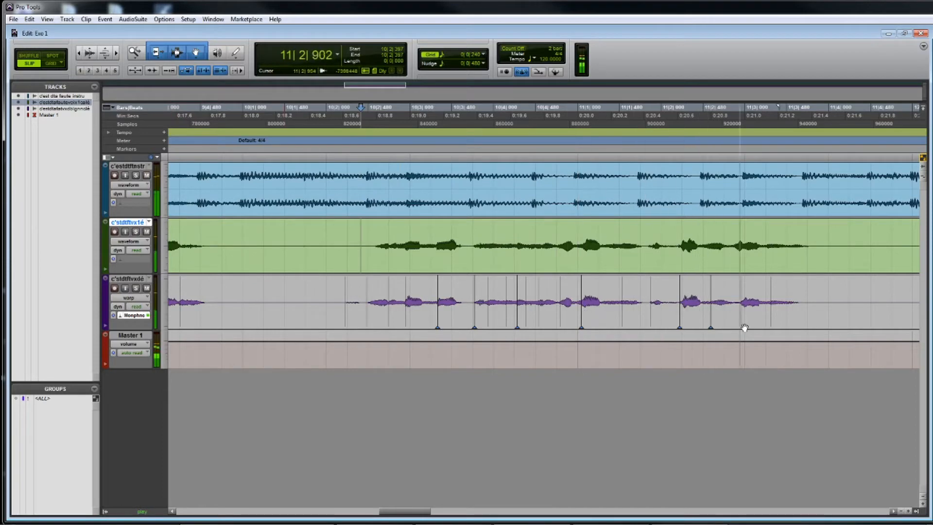
key(space)
Try removing the doubling voice's warp markers between 10|2|369 and 11|3|768, play the unwarped phrase, and undo the removal.
drag(811, 302, 358, 297)
key(Delete)
click(343, 289)
key(space)
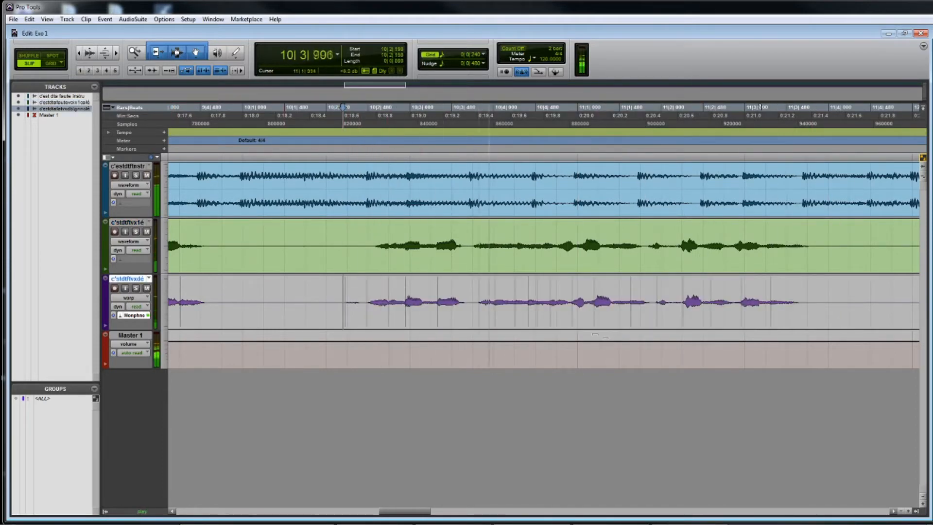
key(space)
key(ctrl+z)
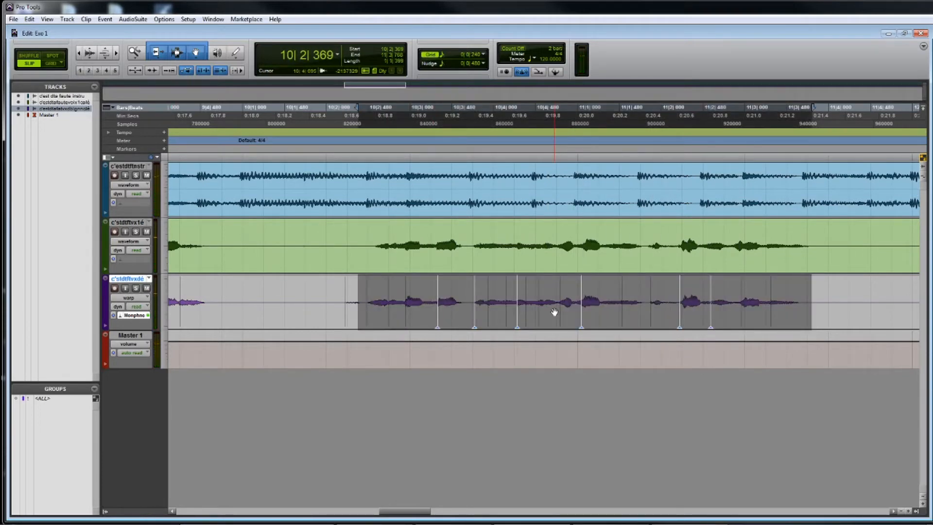
click(558, 292)
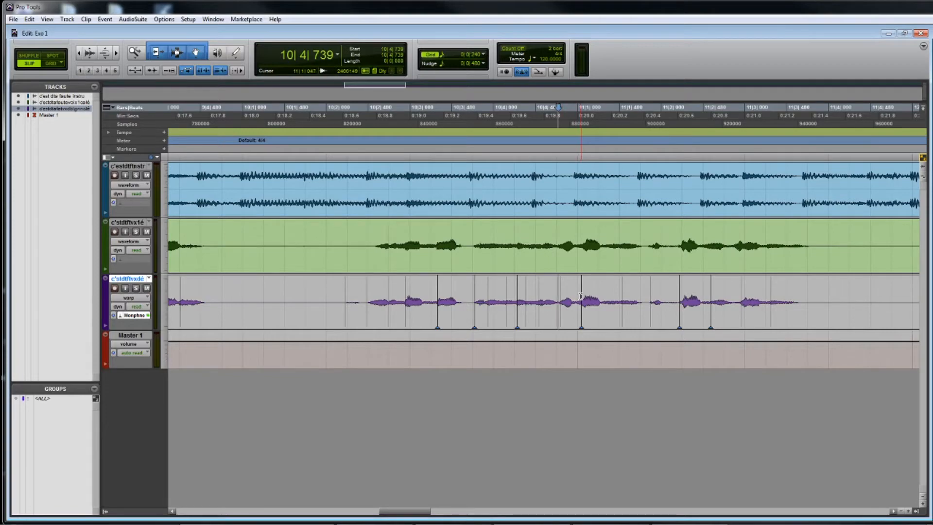
Compare the doubling voice with the lead voice across the song, and examine the warped phrase closely around 10|4|422.
key(r)
key(r)
key(r)
key(r)
click(293, 302)
key(t)
key(t)
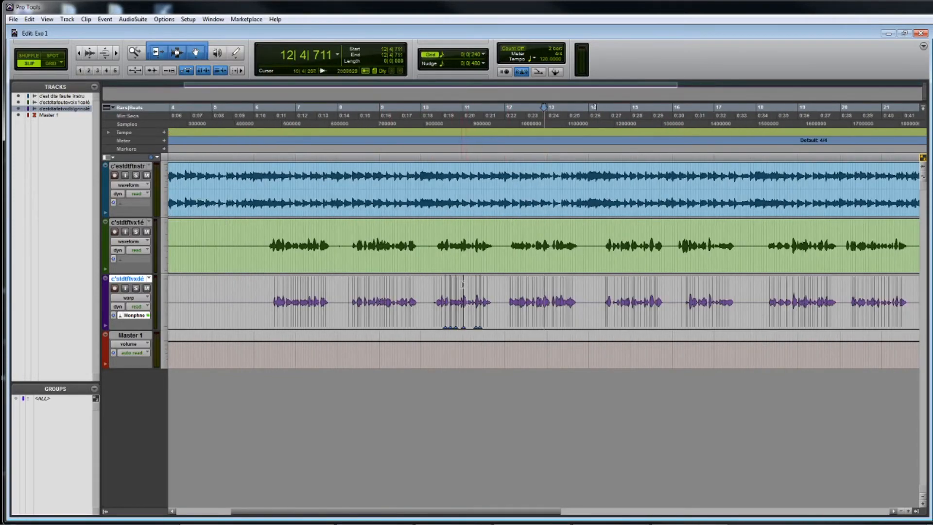
click(457, 253)
key(t)
key(t)
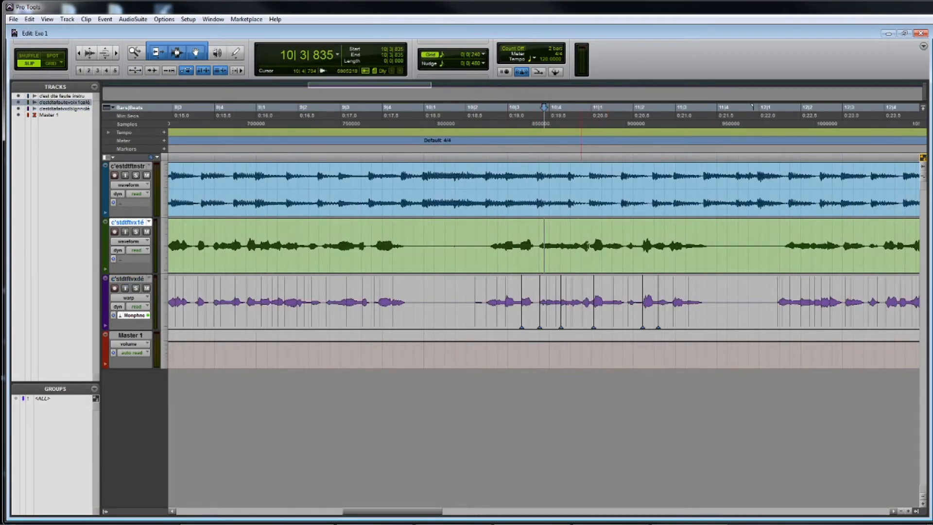
click(568, 262)
key(t)
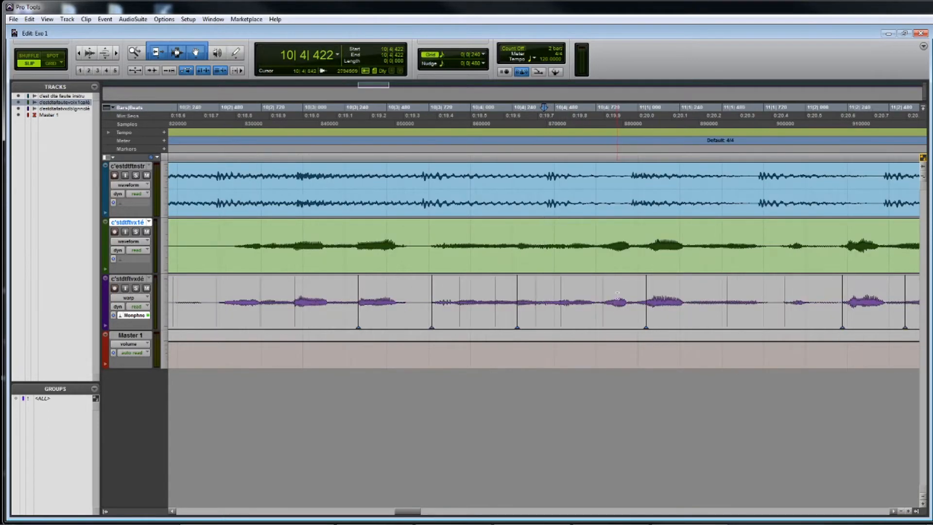
Open the recent session Exo 2 and return the playback position to the session start, with all voice tracks in view.
click(13, 19)
mouse_move(68, 48)
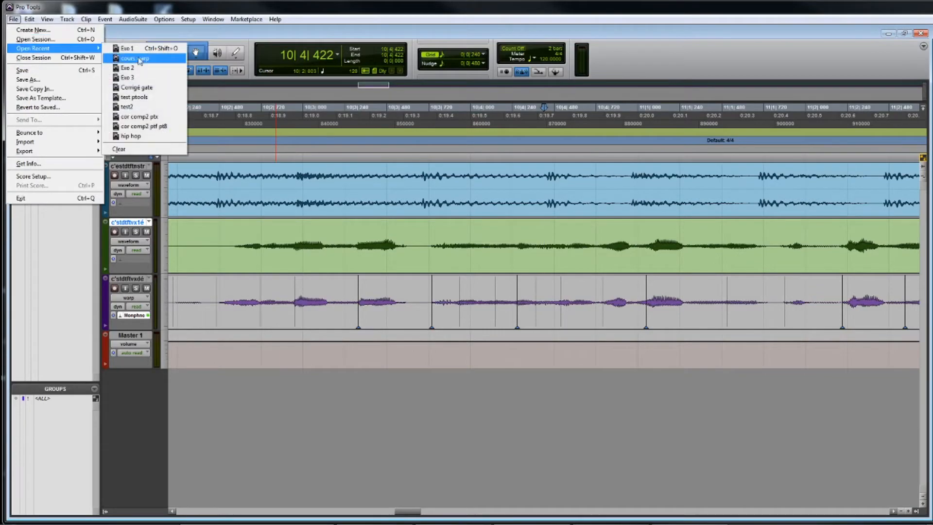
click(137, 59)
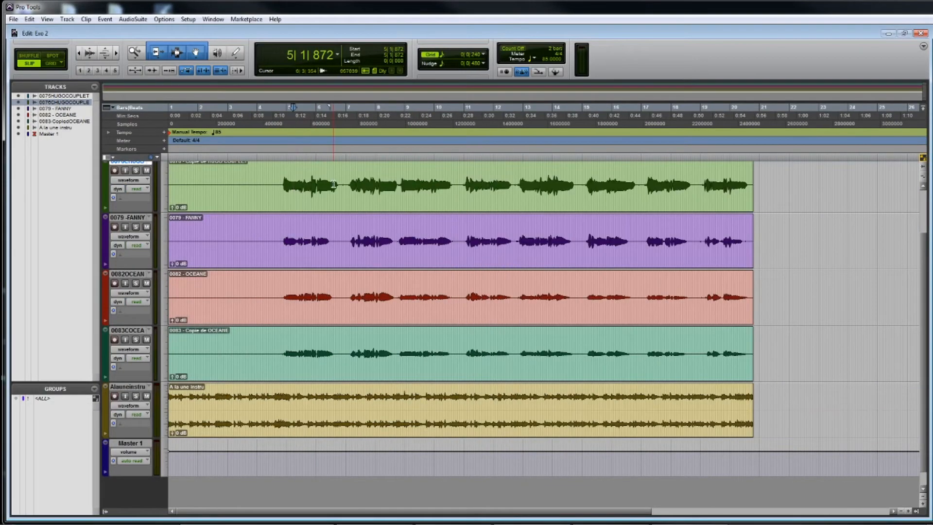
key(Return)
scroll(333, 186, up, 2)
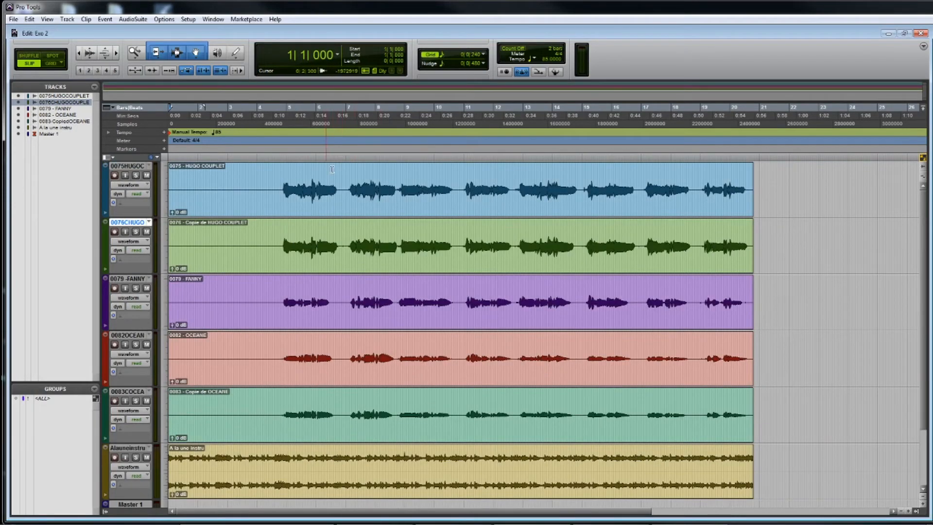
key(ctrl+bracketright)
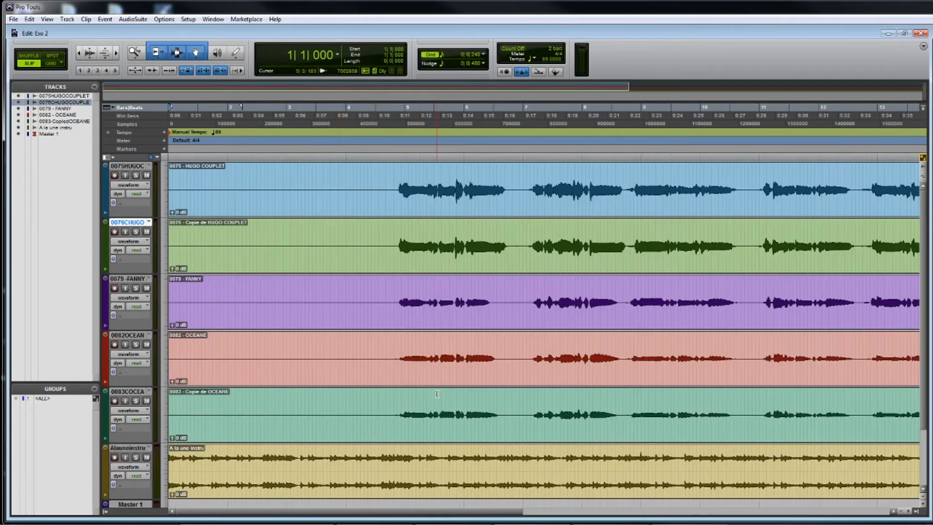
Play all the voices with the instrumental from the session start to bar 9, and place the cursor at 8|4|019.
key(space)
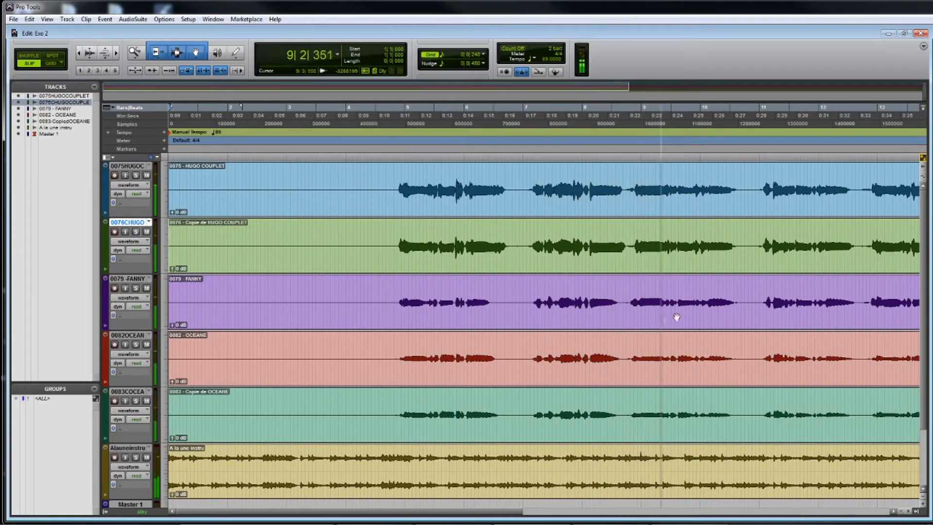
key(space)
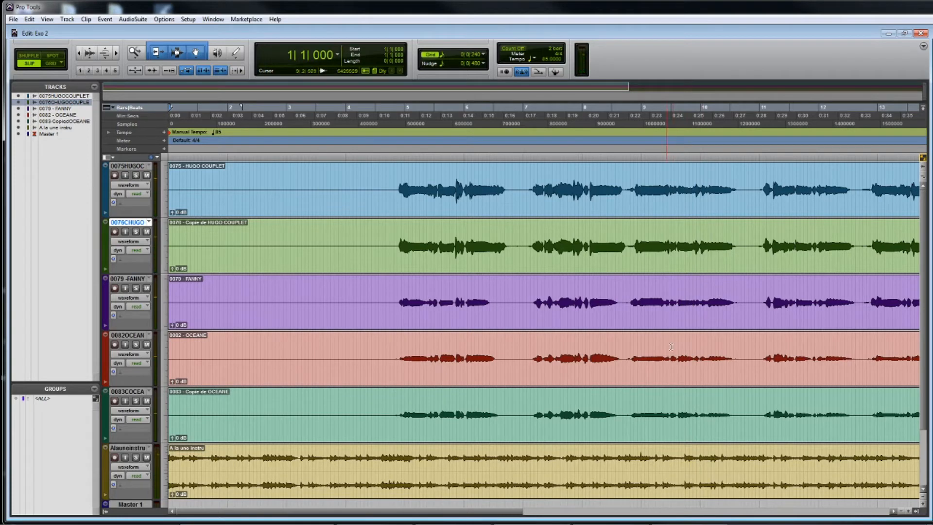
click(626, 290)
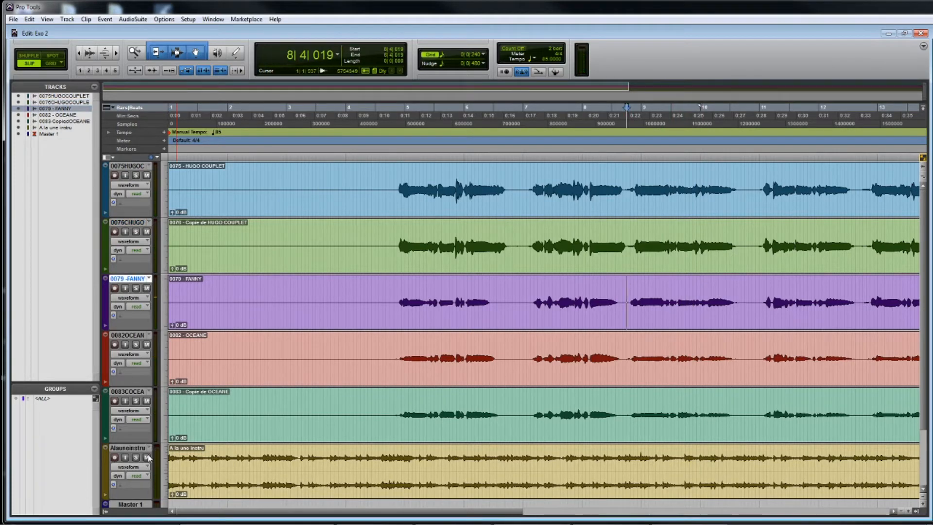
Mute the instrumental and play the end of the first phrase with the voices alone from 6|1|000.
click(148, 458)
key(space)
key(space)
click(465, 238)
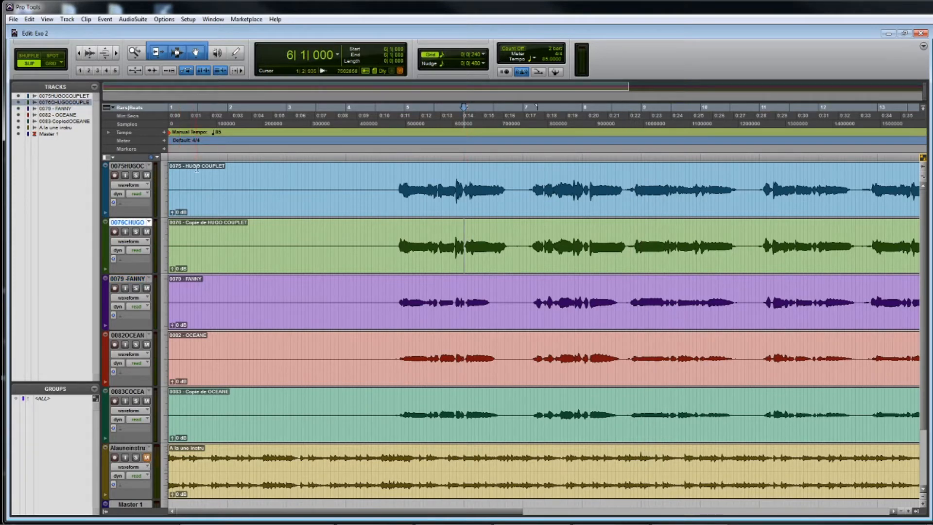
key(space)
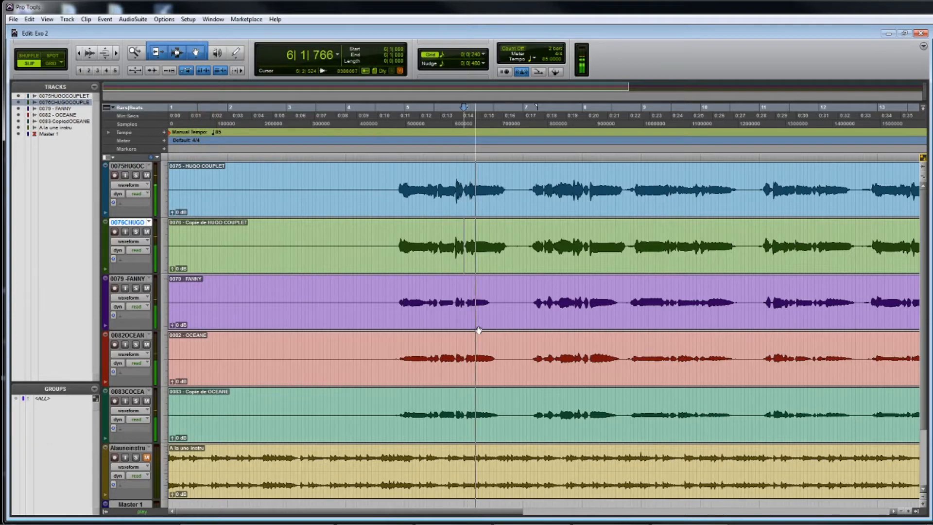
key(space)
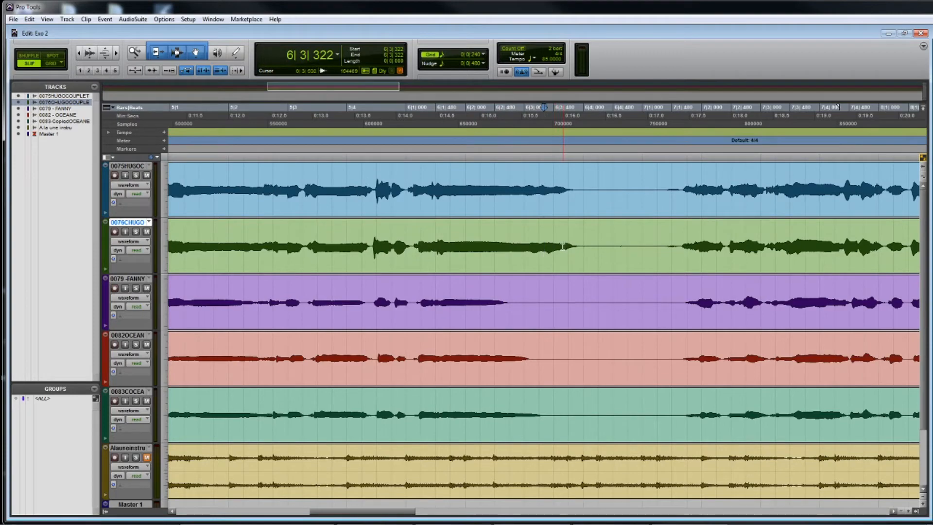
Play the last vocal phrase together with the instrumental, starting near the end of bar 18.
key(r)
key(r)
key(r)
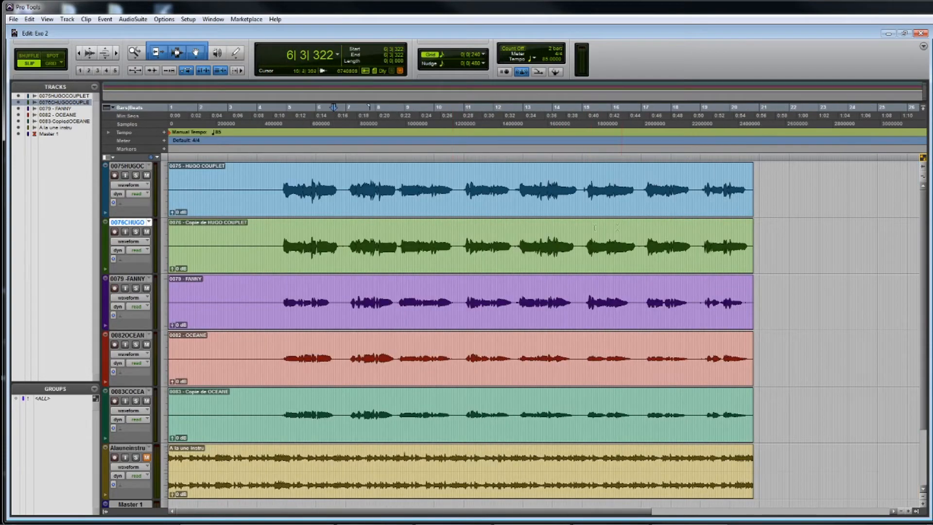
click(697, 233)
key(space)
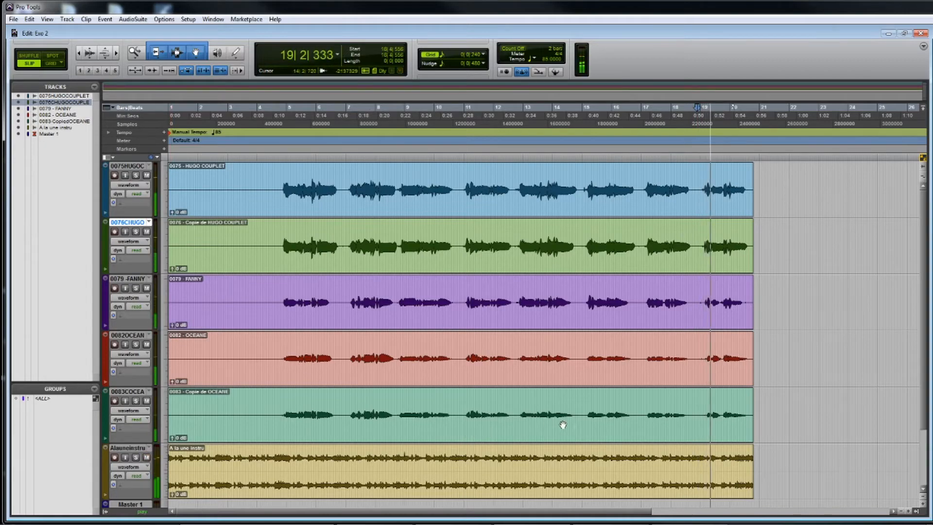
Mute the instrumental and play the last phrase's voices alone from 19|1|607.
click(708, 297)
key(t)
key(t)
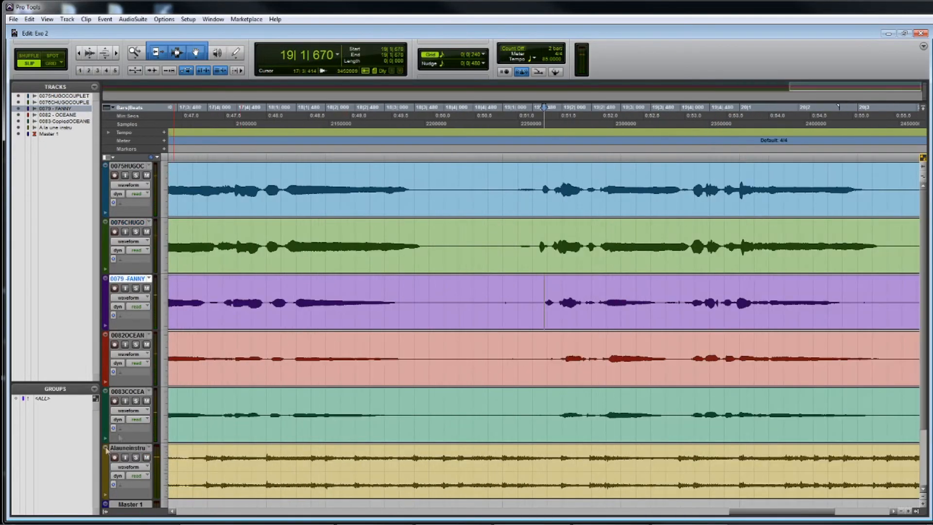
click(147, 458)
click(539, 183)
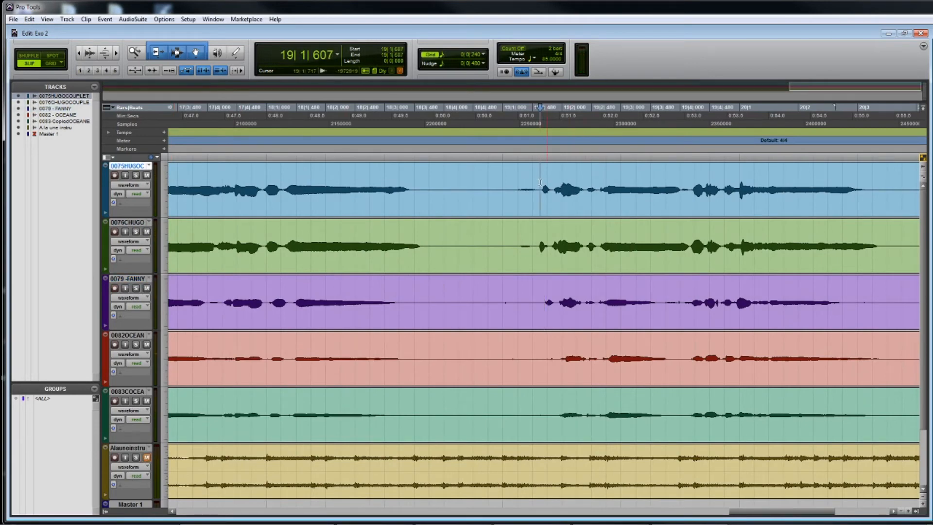
key(space)
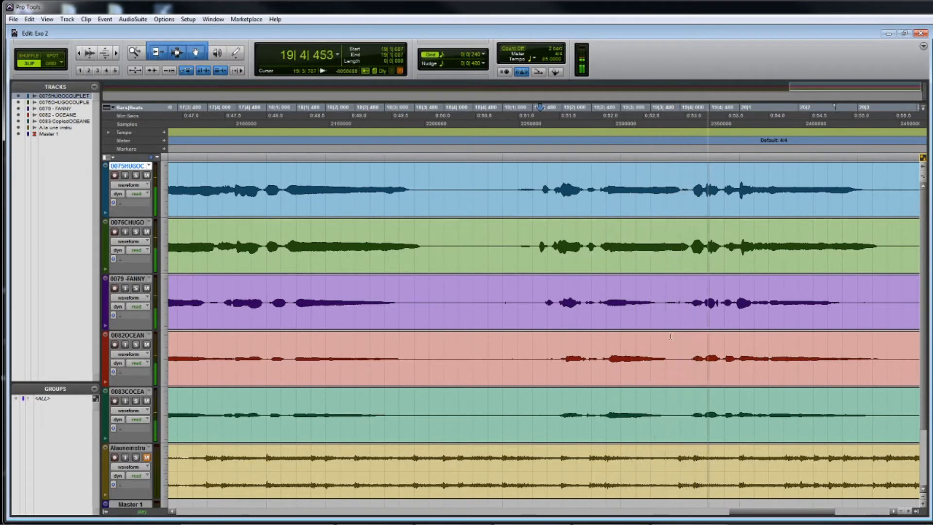
key(space)
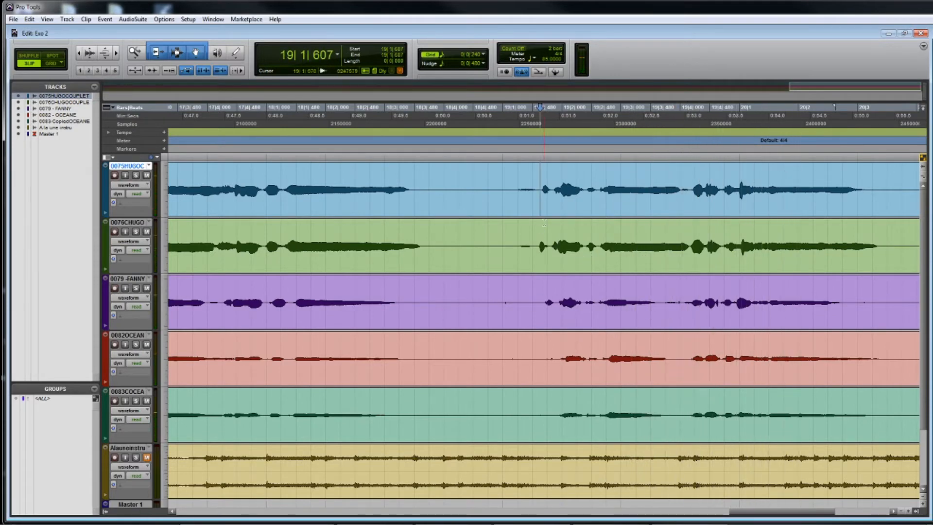
Enable Monophonic Elastic Audio on voice track 0076 and switch it to warp view, with the cursor at 19|2|602.
click(638, 180)
key(ctrl+])
click(593, 182)
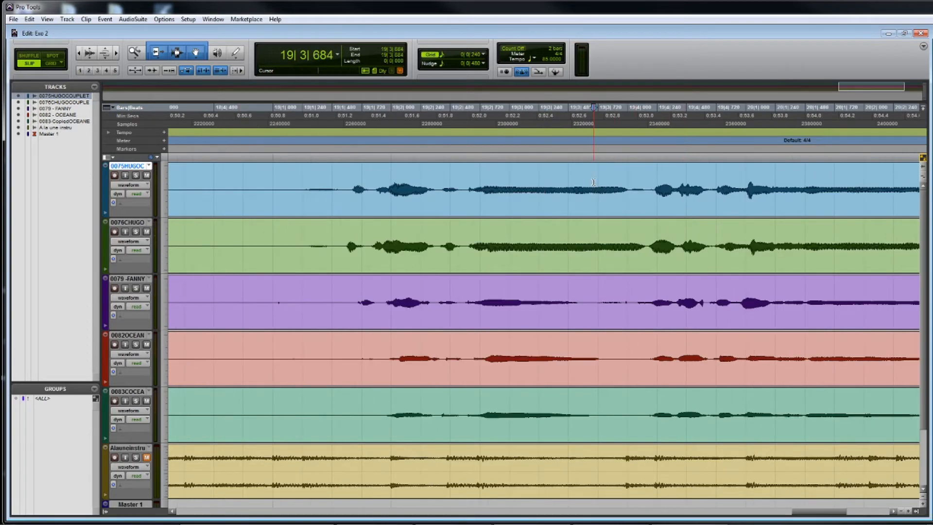
click(464, 235)
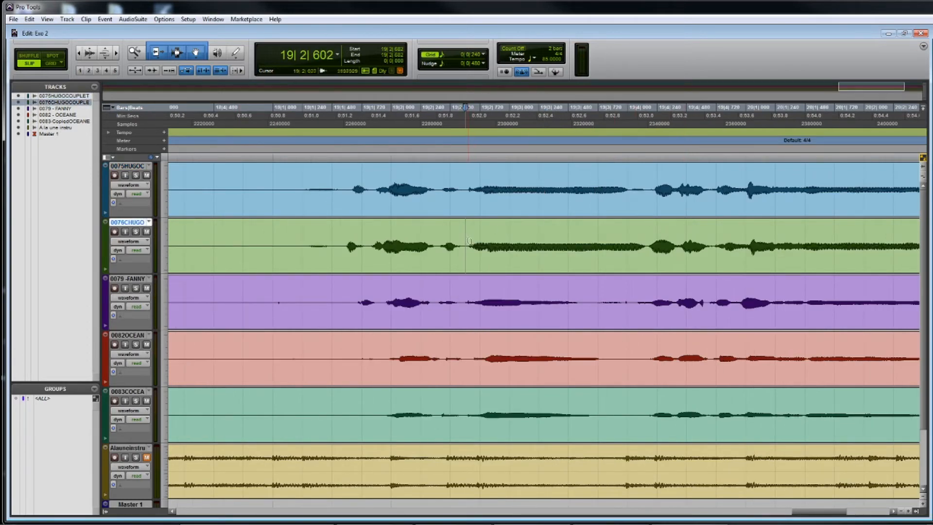
click(142, 258)
click(176, 292)
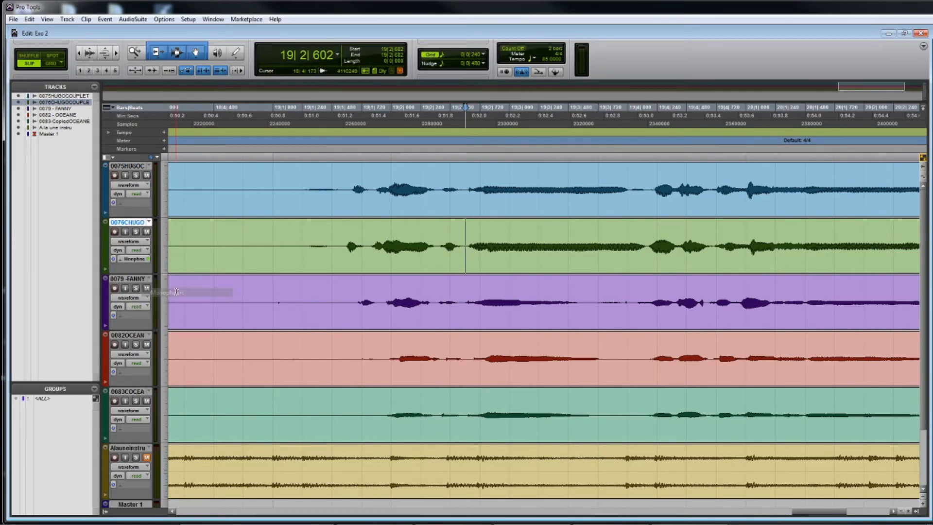
click(138, 241)
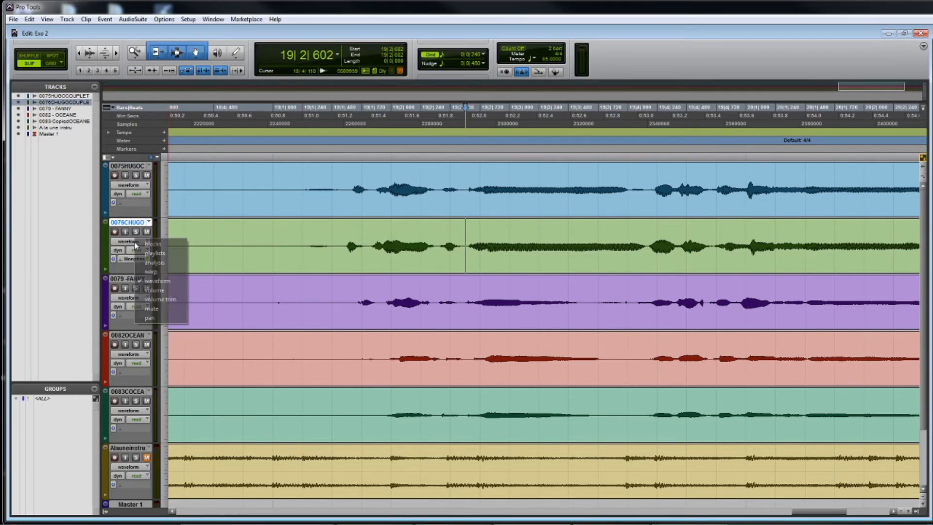
click(157, 271)
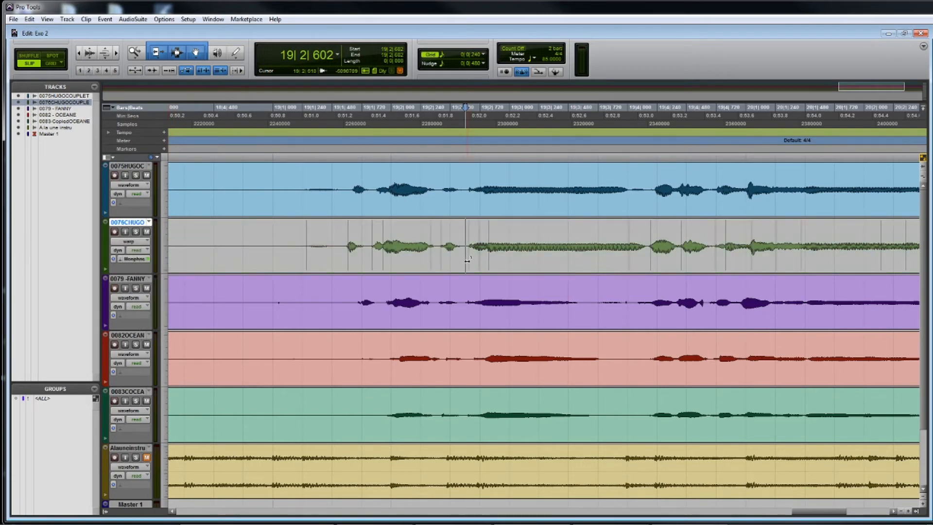
Try warping the end of track 0076's long note in bar 19 earlier, listen to the track soloed, and undo the warp.
double_click(650, 265)
drag(629, 263, 562, 259)
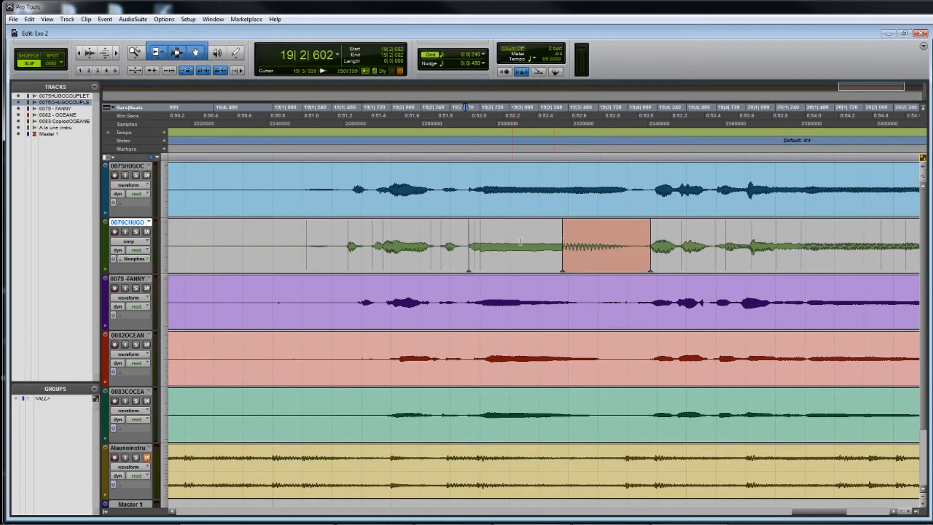
click(471, 232)
click(136, 232)
key(space)
key(space)
key(ctrl+z)
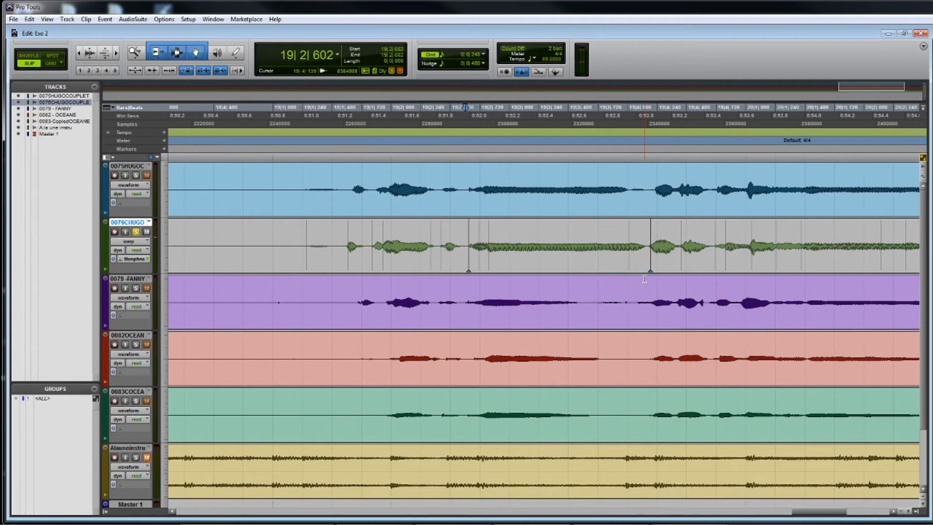
Split track 0076's clip at 19|4|170, just after the long note, checking it in waveform view before returning to warp view.
click(649, 243)
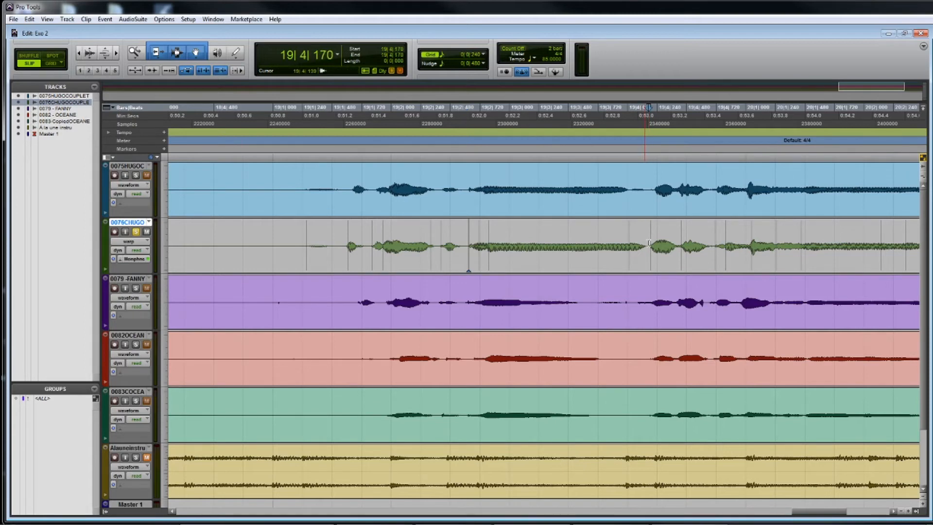
click(140, 246)
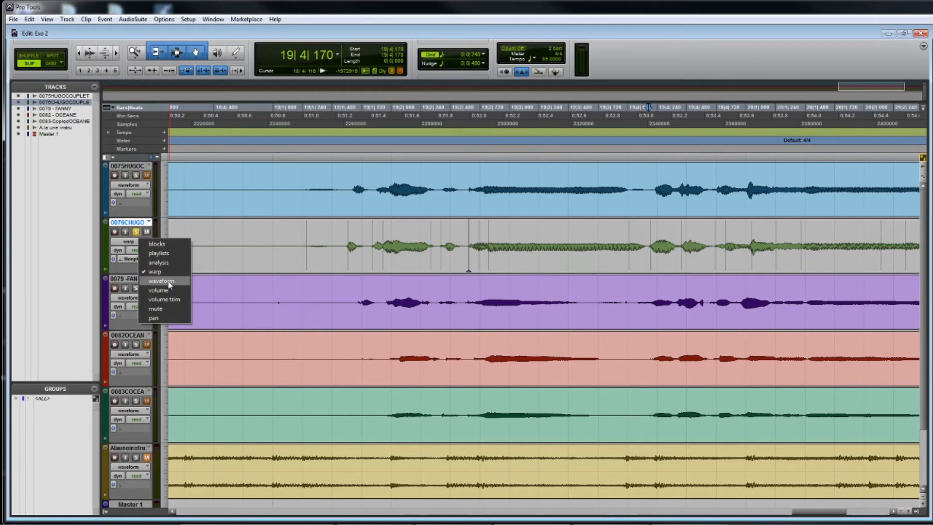
click(170, 284)
click(130, 242)
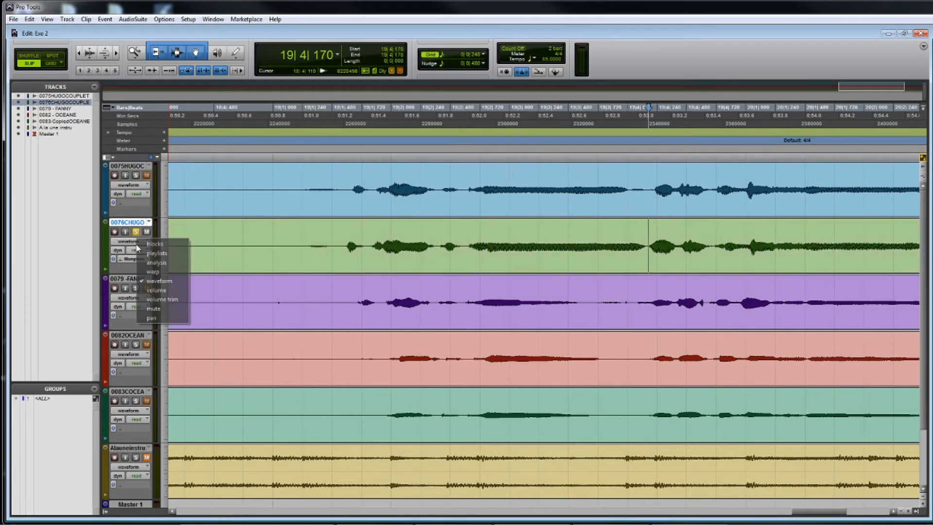
click(155, 272)
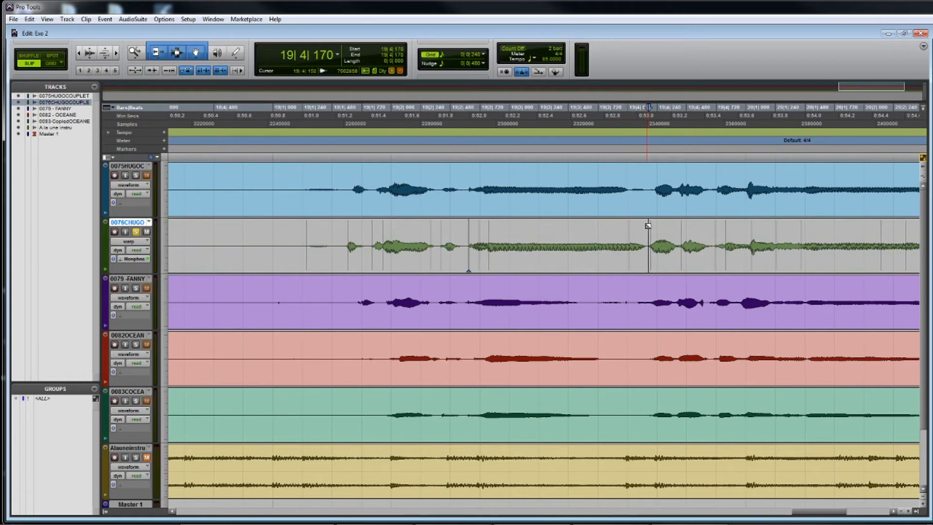
Warp the end of track 0076's long note in bar 19 earlier, to about 19|3|500, and check it in waveform view.
key(shift+Return)
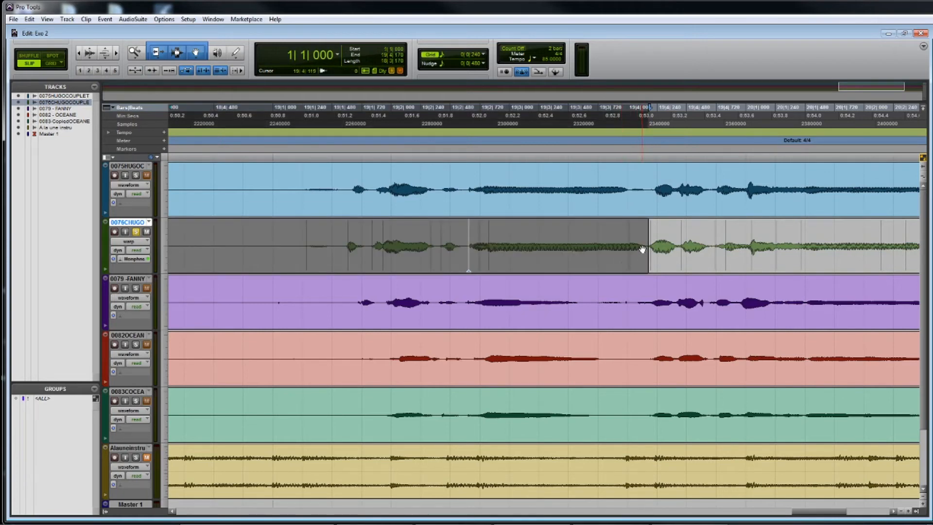
click(621, 234)
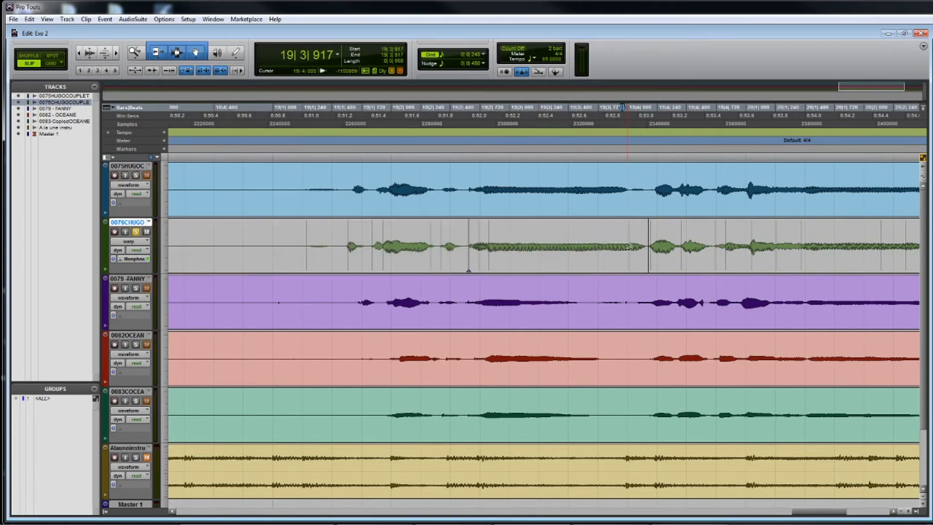
drag(628, 247, 566, 253)
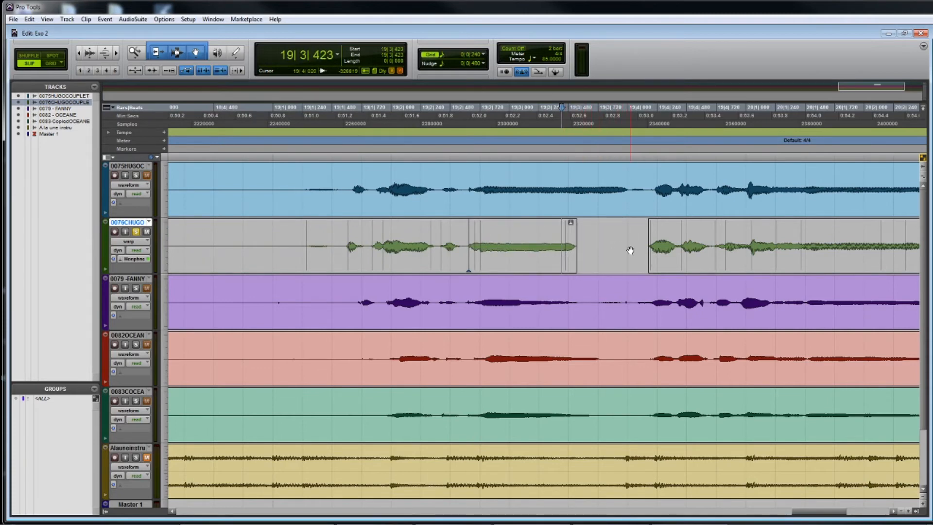
click(137, 243)
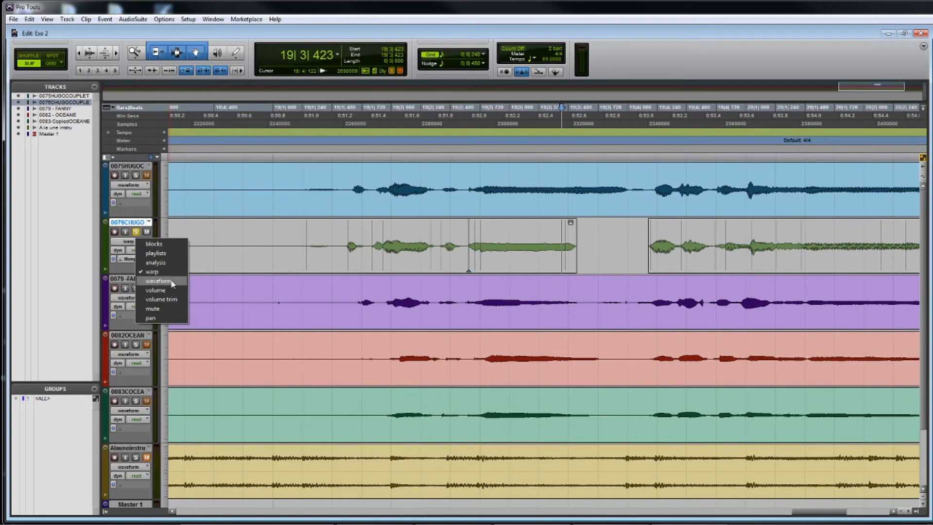
click(153, 253)
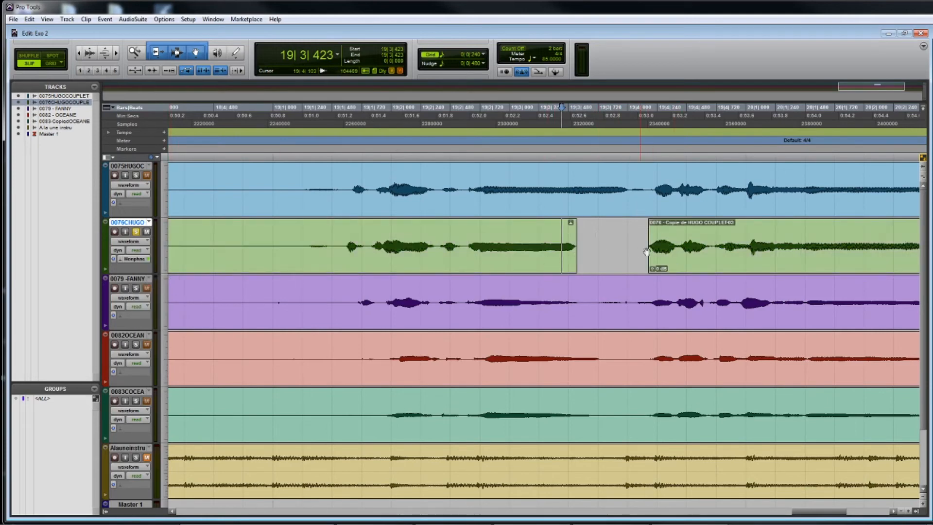
Enable Monophonic Elastic Audio on voice track 0075 and switch it to warp view.
click(139, 241)
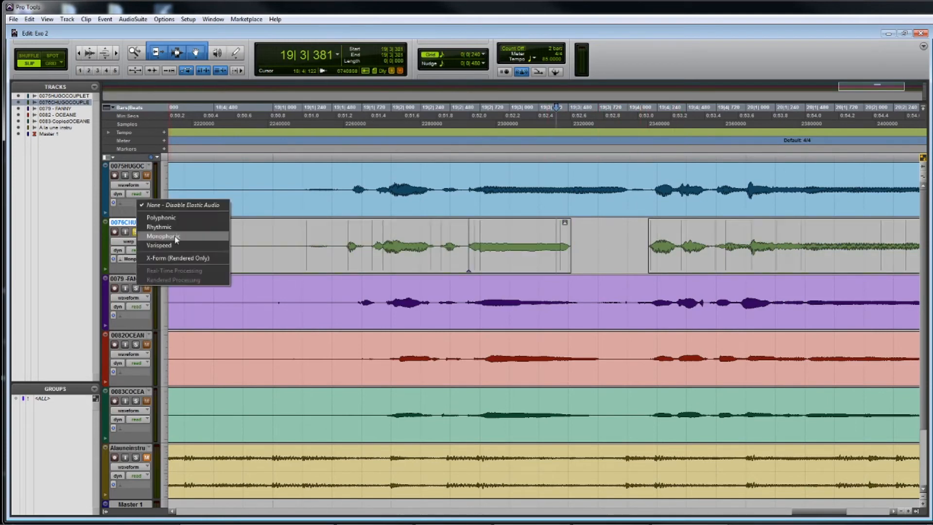
click(176, 238)
click(139, 185)
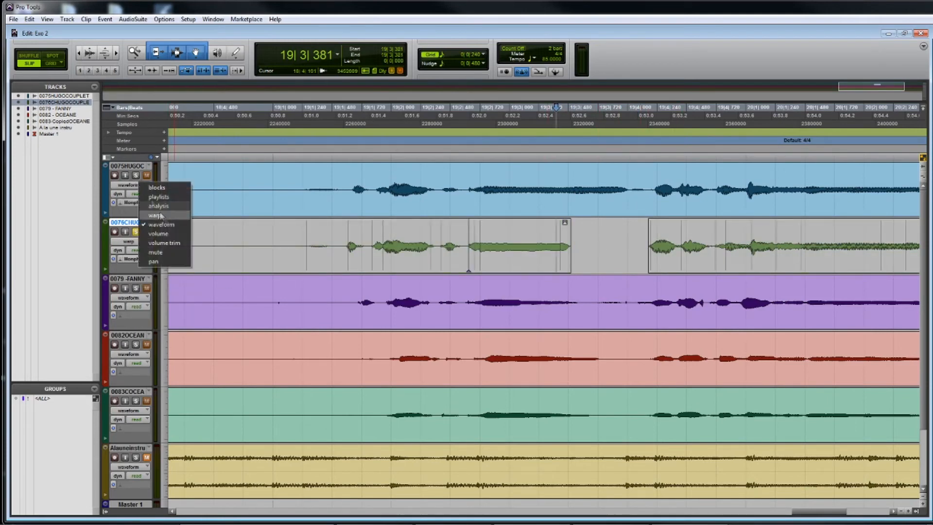
click(155, 215)
Split track 0075 at 19|4|135, anchor the long note's start with a warp marker, and warp its end back to 19|3|525.
click(644, 183)
key(b)
double_click(468, 209)
drag(643, 204, 567, 210)
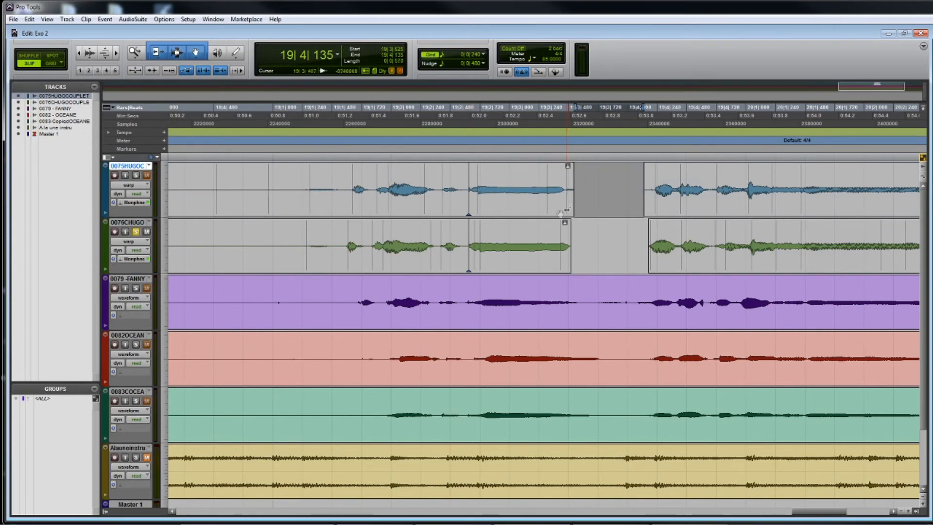
Unsolo track 0076 and play the shortened notes with all voices and the instrumental from 19|1|855.
click(138, 233)
click(510, 286)
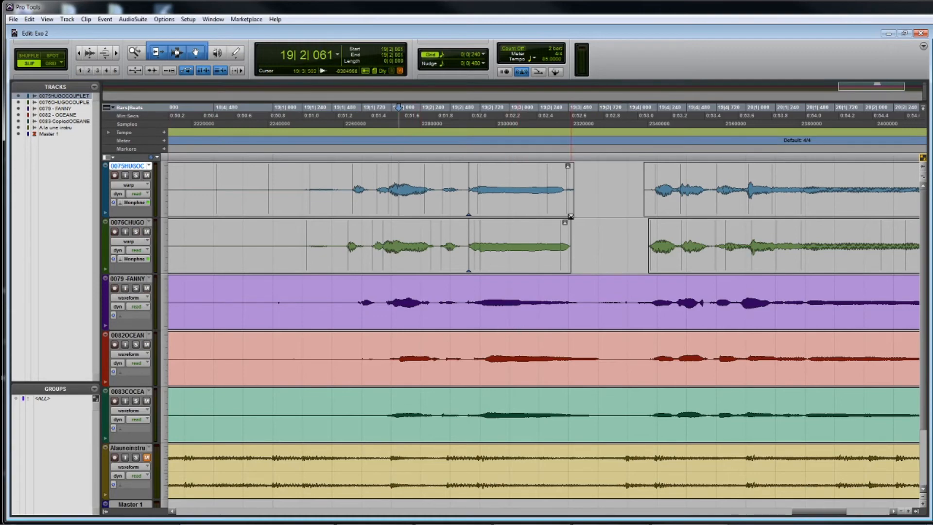
scroll(462, 206, down, 1)
key(space)
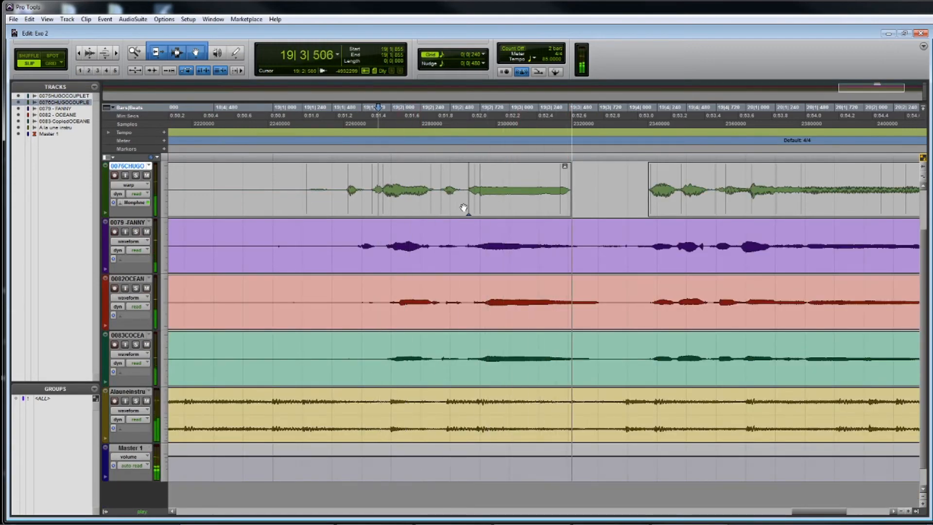
scroll(629, 305, up, 1)
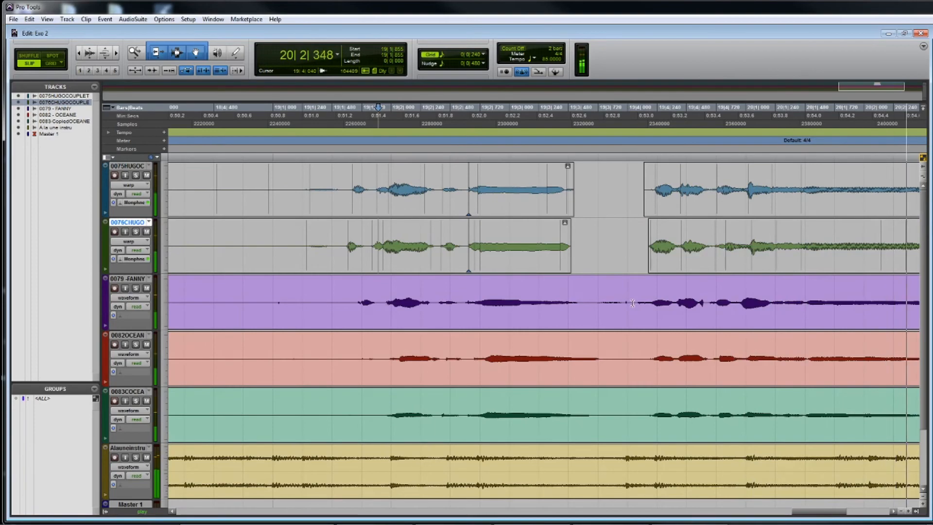
key(space)
Examine the shortened notes of tracks 0075 and 0076 against the other voices around bar 19, with the cursor at 19|1|323.
key(ctrl+bracketleft)
key(ctrl+bracketleft)
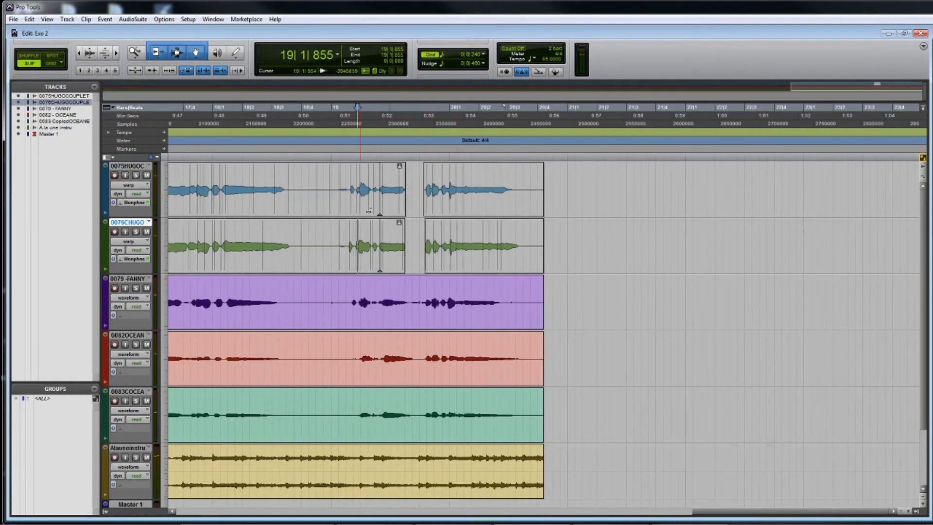
click(340, 169)
key(ctrl+bracketright)
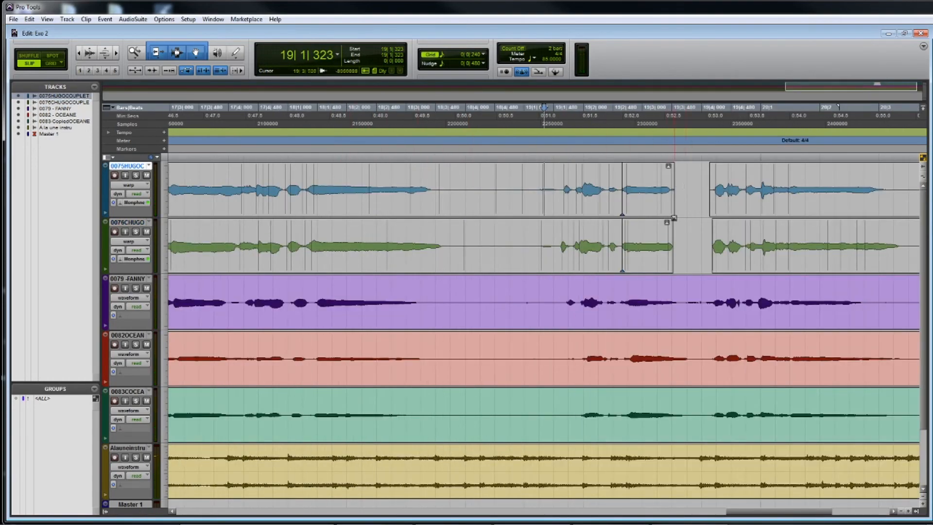
click(686, 194)
key(t)
key(t)
key(r)
key(r)
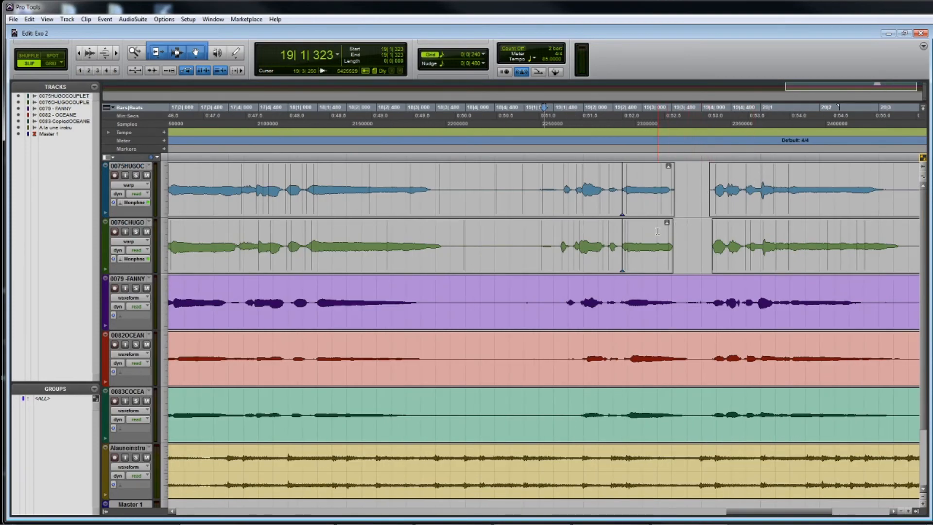
key(r)
key(r)
key(r)
key(r)
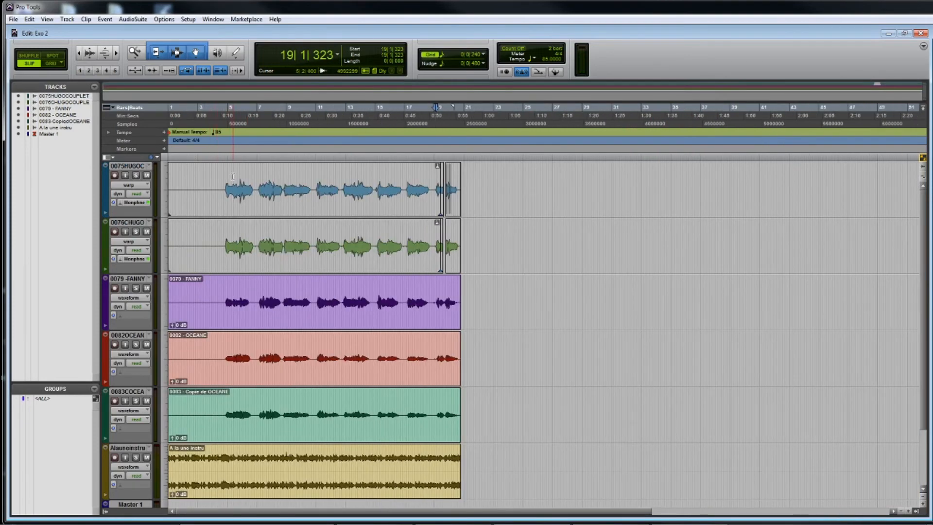
Examine the phrase endings across all voice tracks from bar 5 onward, with the cursor at 5|2|606.
click(232, 176)
key(t)
key(t)
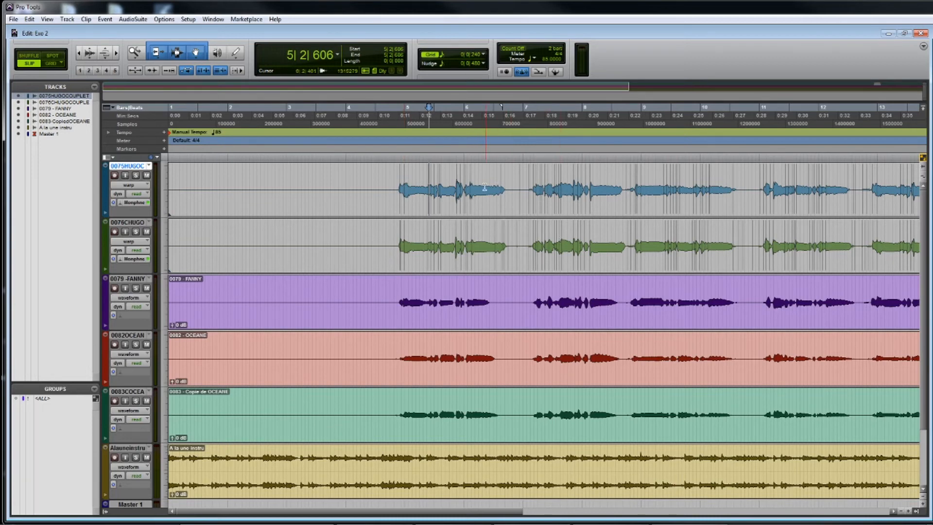
scroll(519, 311, down, 3)
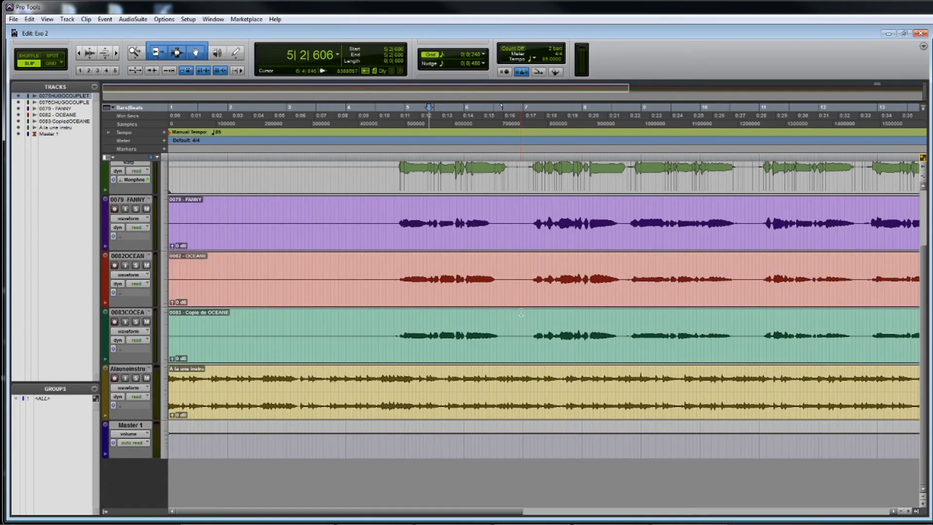
Open the recent session Exo 3 in place of Exo 2.
click(14, 19)
mouse_move(49, 48)
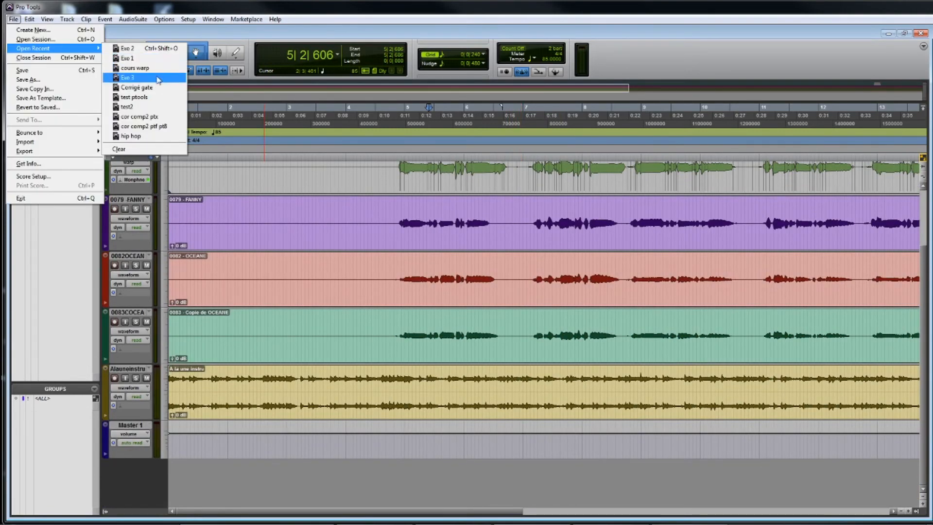
click(158, 78)
click(447, 216)
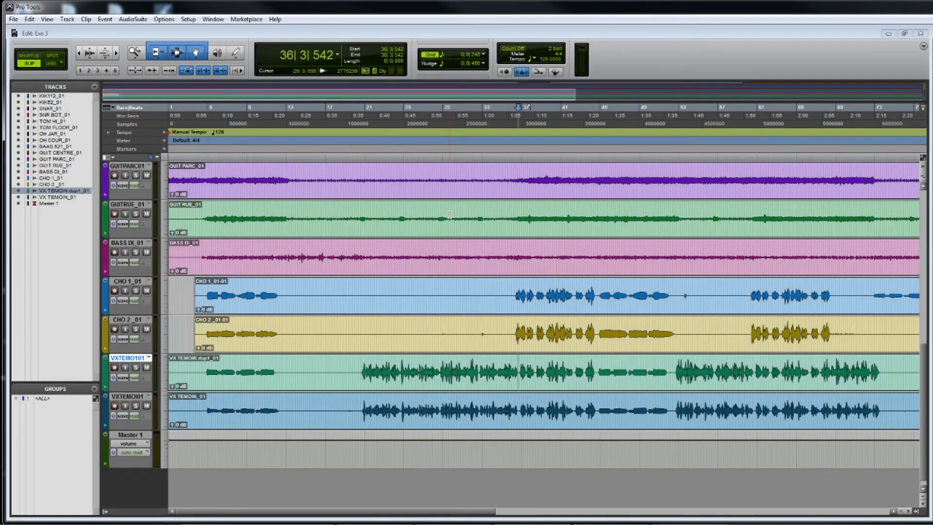
Look over the Exo 3 tracks, from the drums down to the CHO and VX TEMOIN vocals, and the vocal entries around bar 5.
click(186, 250)
key(ctrl+bracketright)
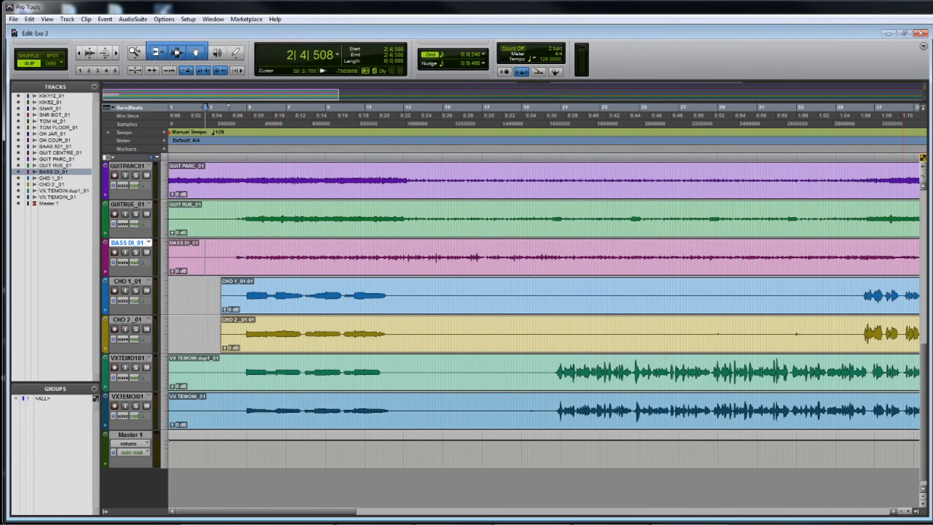
scroll(427, 233, up, 10)
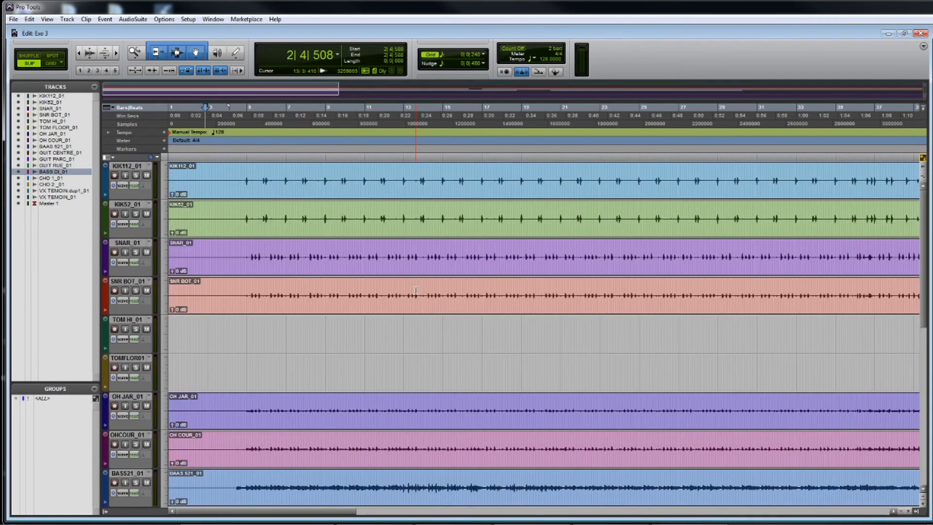
scroll(416, 290, down, 10)
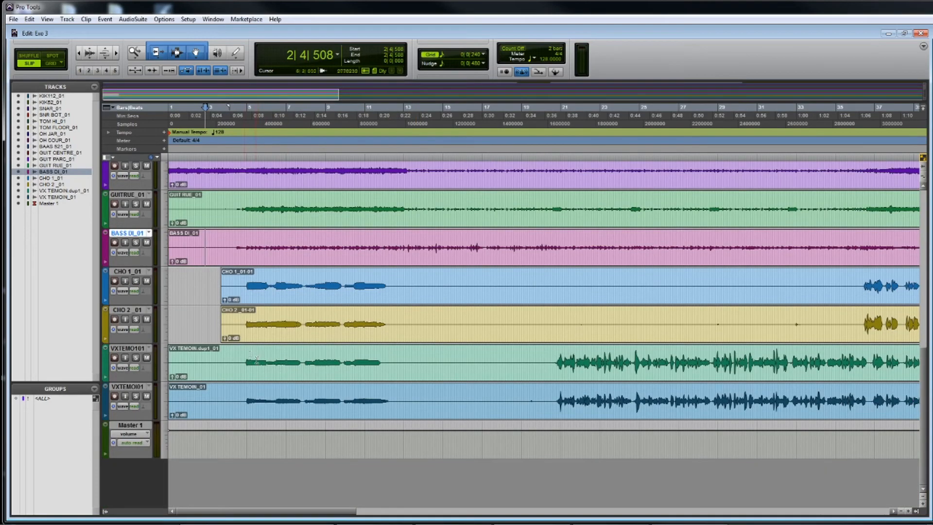
click(239, 360)
key(ctrl+bracketright)
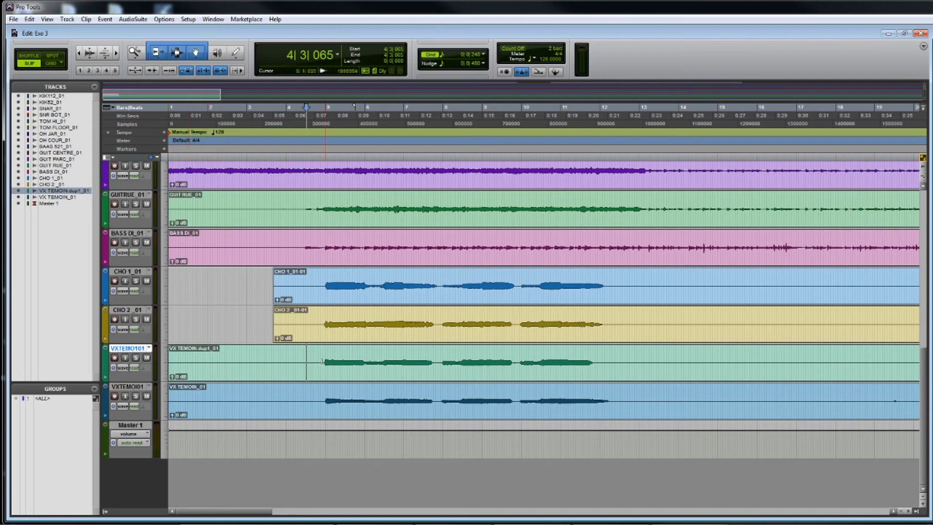
Play the VX TEMOIN verse with the full arrangement from 18|3|327 until past bar 24.
key(r)
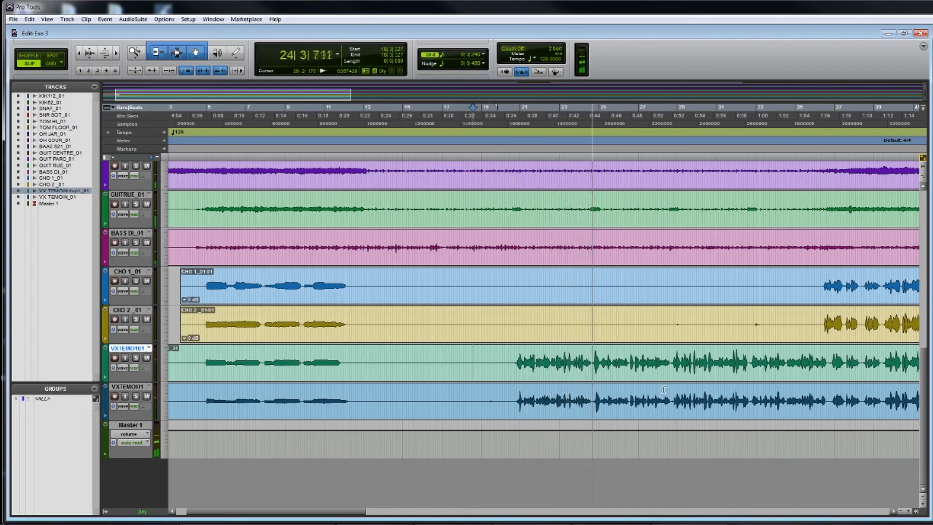
key(space)
click(593, 362)
key(ctrl+bracketleft)
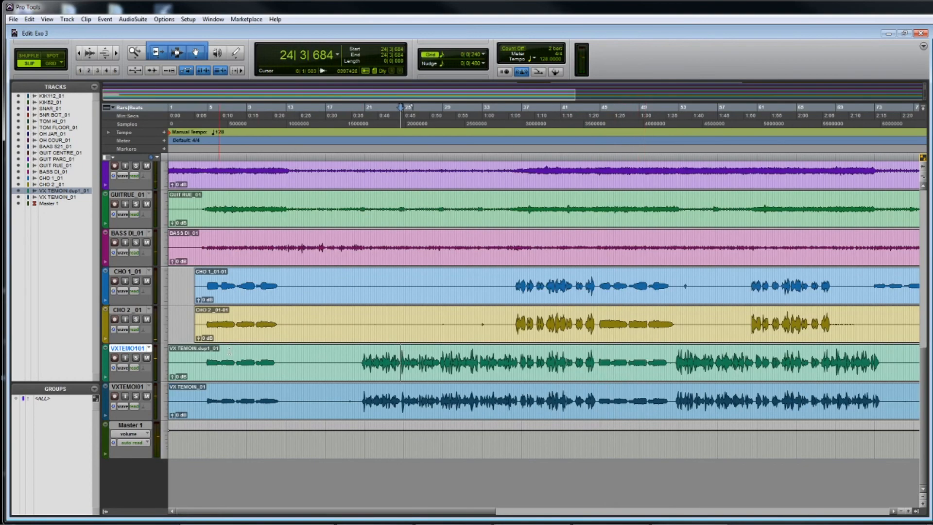
Play the intro's CHO and VX TEMOIN vocals with the full arrangement from 4|2|740.
click(176, 273)
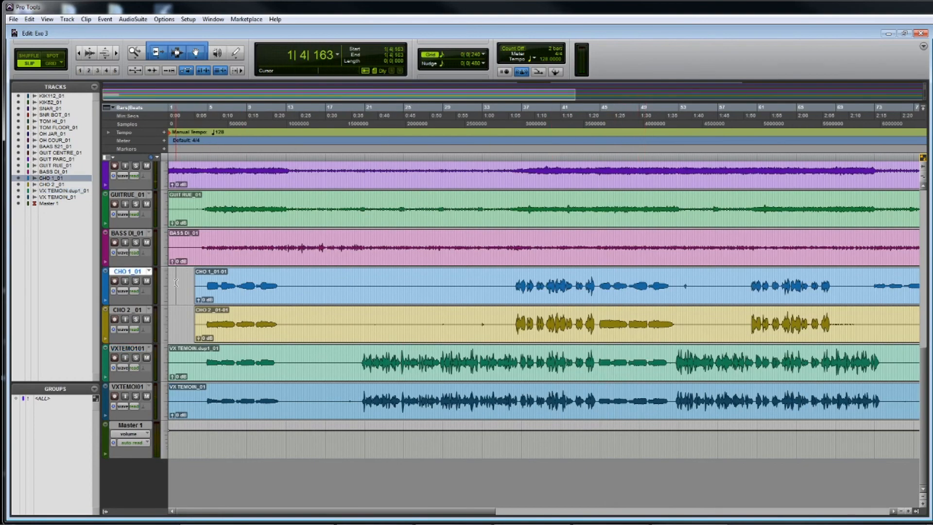
key(ctrl+bracketright)
key(ctrl+bracketright)
click(300, 208)
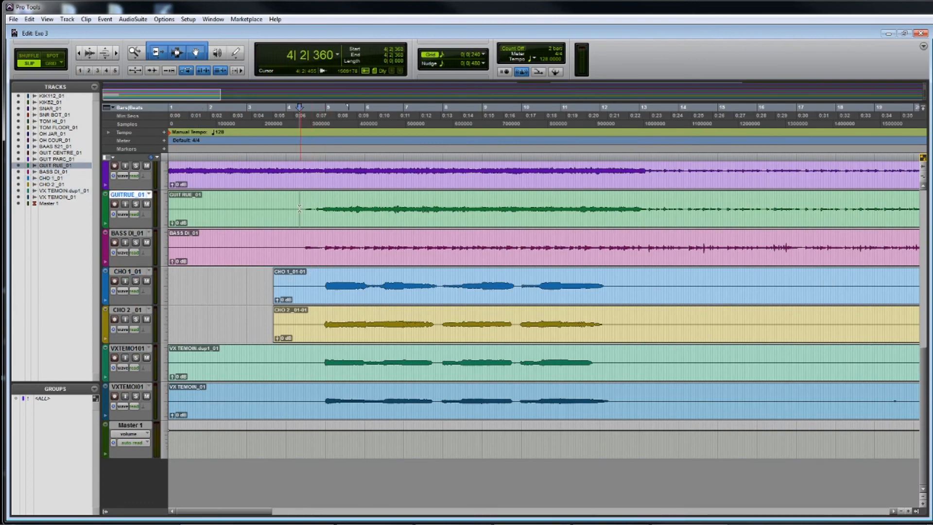
click(304, 204)
key(space)
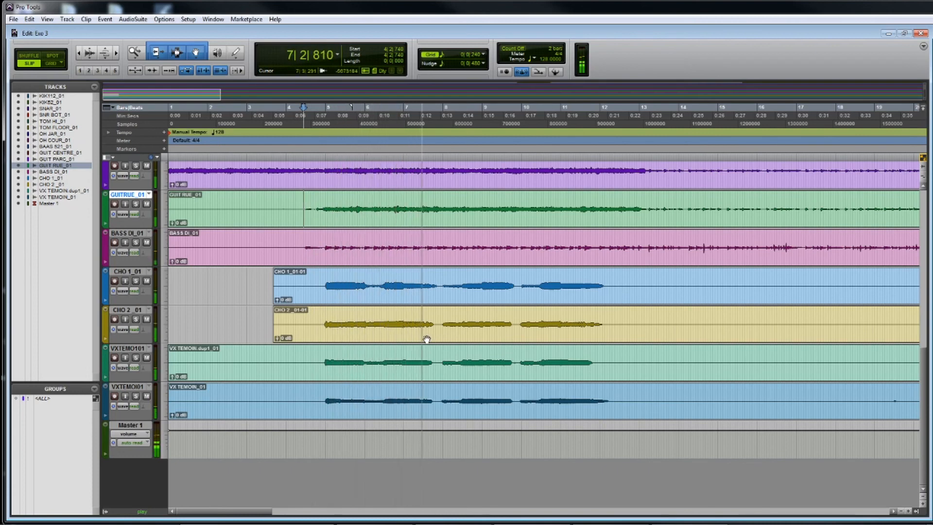
key(space)
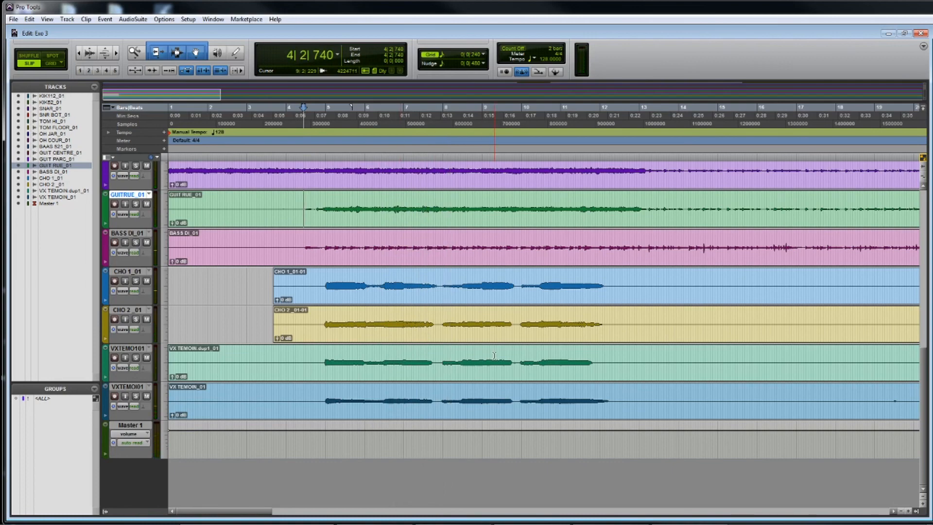
key(r)
key(r)
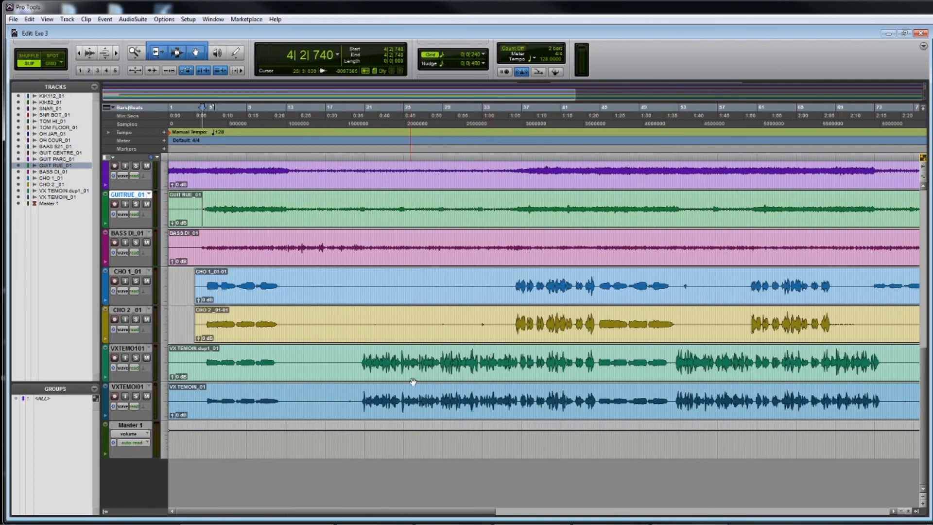